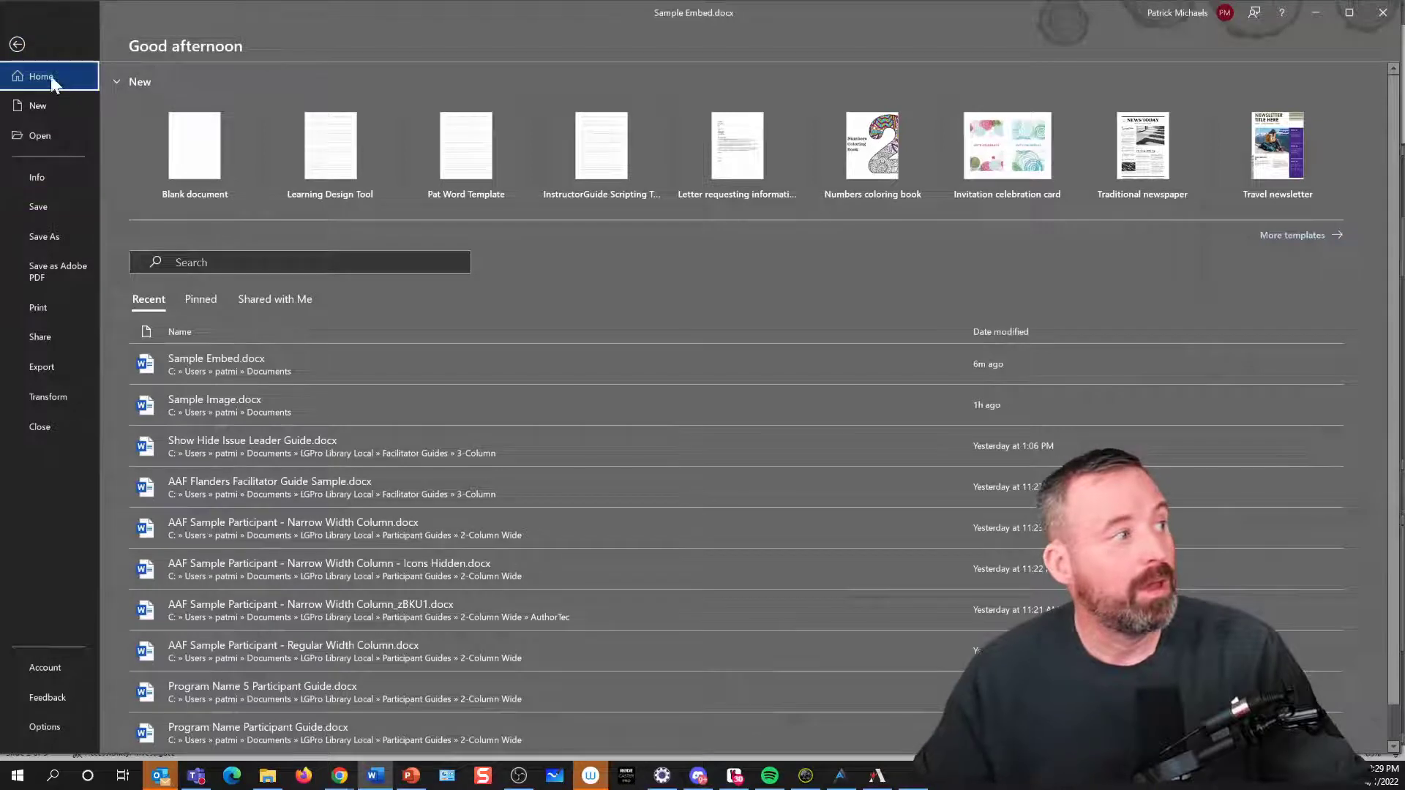
# Step: Show the issue-checking options on the document's Info page, including the accessibility check, and return to the document
pyautogui.click(16, 45)
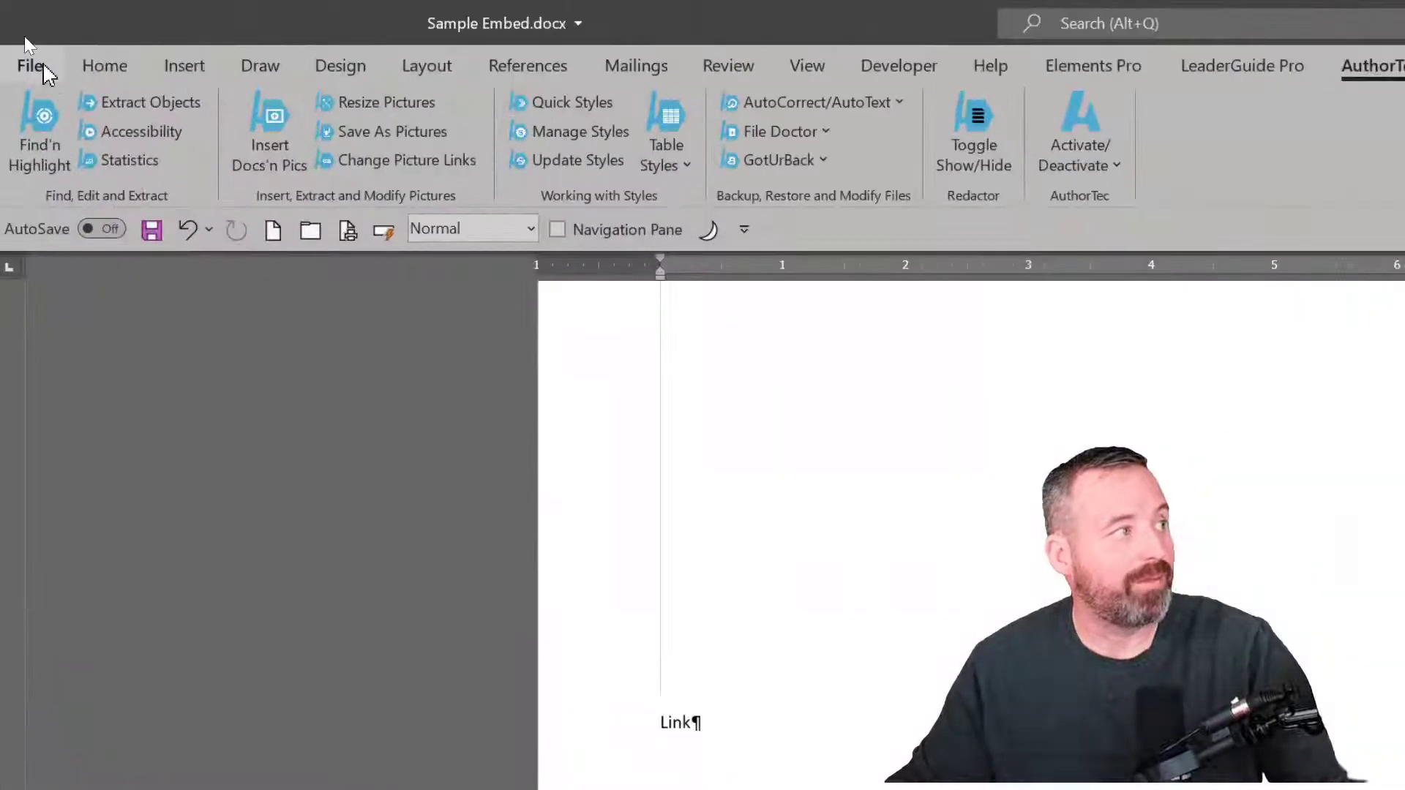
pyautogui.click(43, 66)
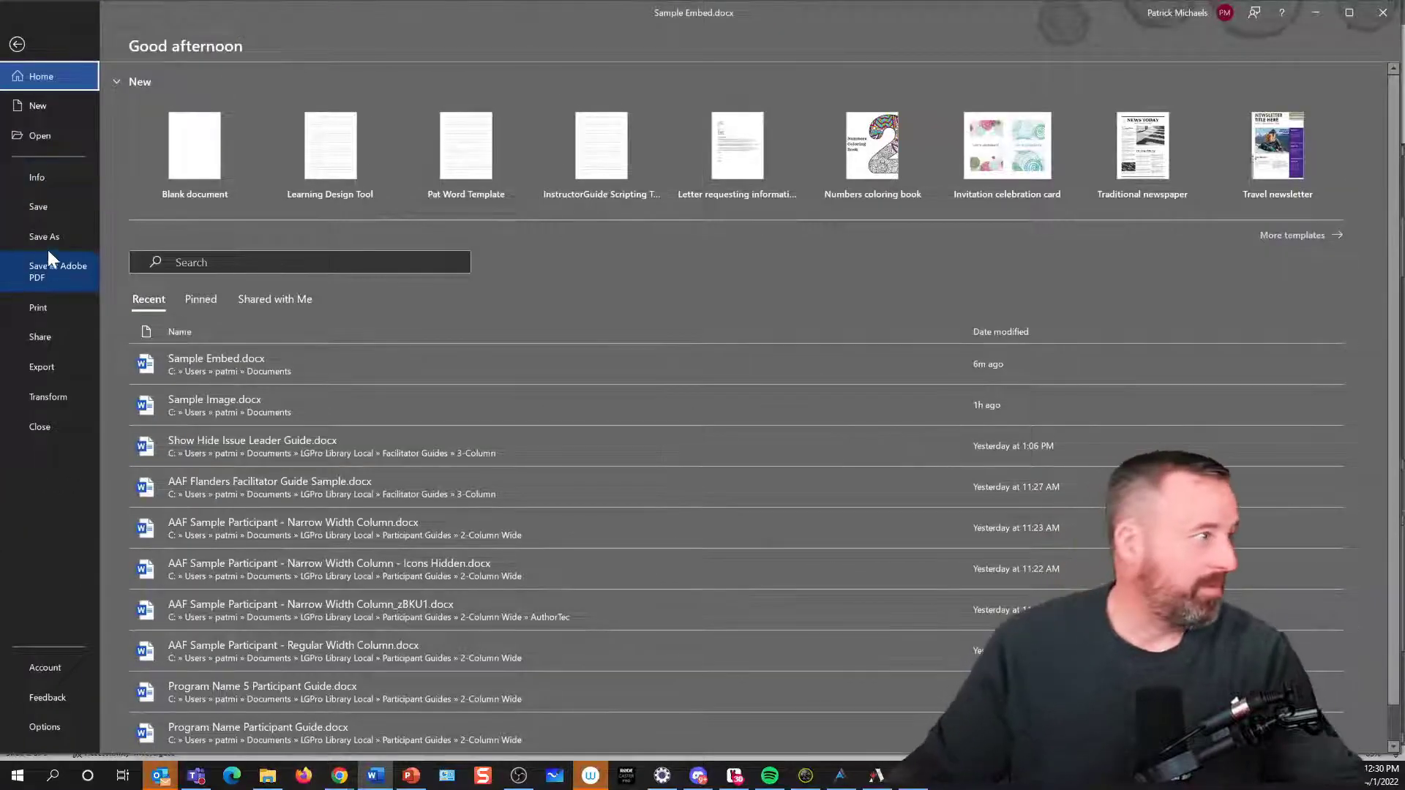
pyautogui.click(38, 185)
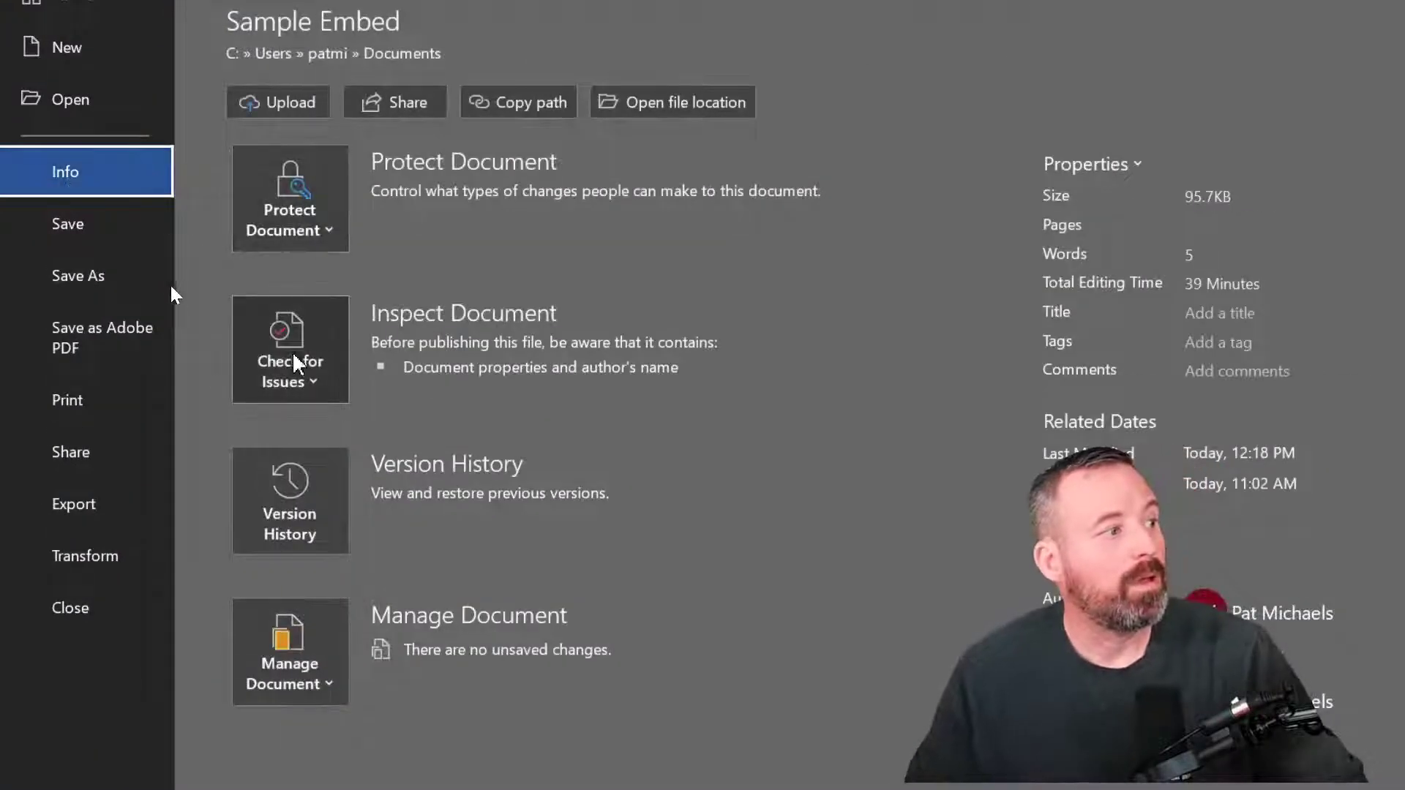
pyautogui.click(317, 384)
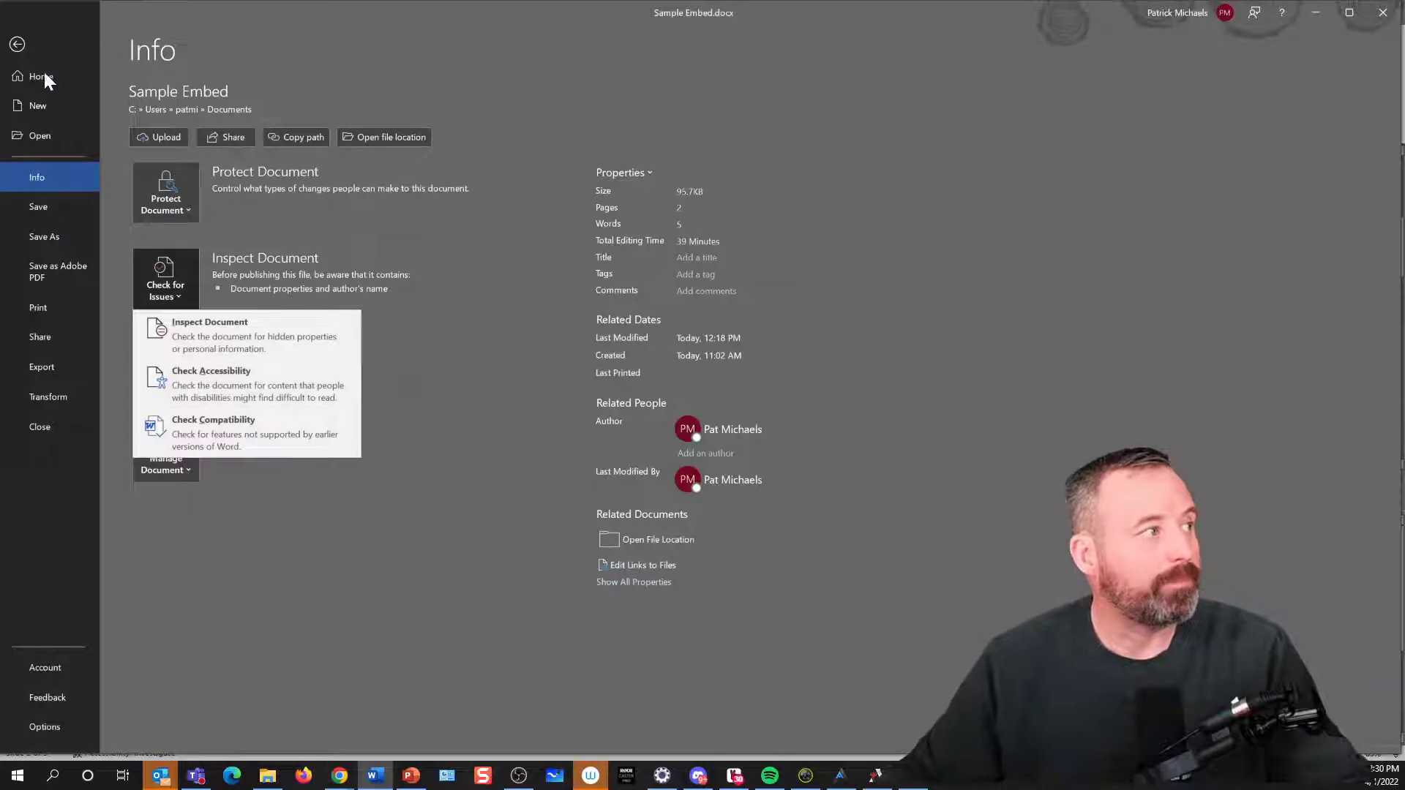
pyautogui.click(21, 42)
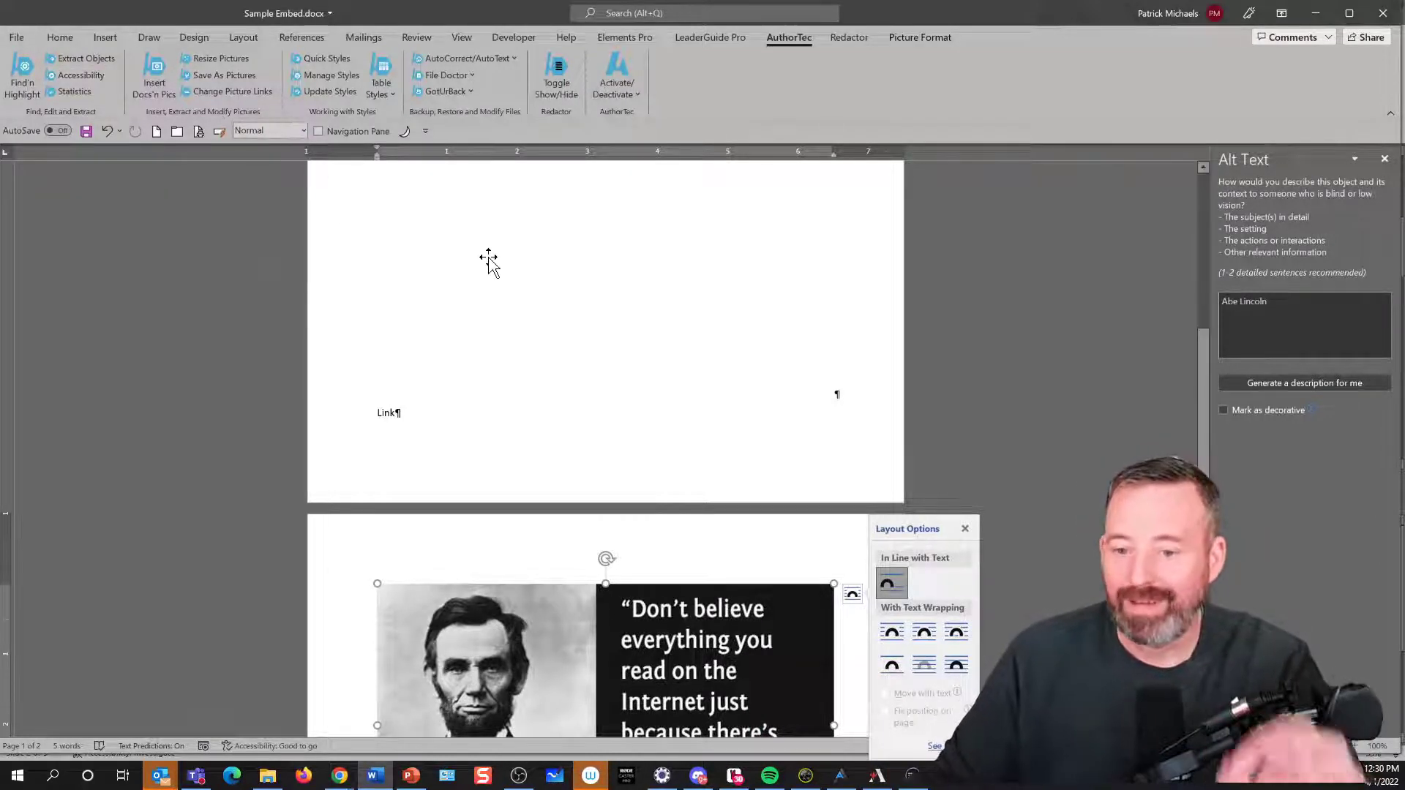
# Step: Close the Alt Text pane and add a line break and a page break after the "Embed & Link" caption
pyautogui.scroll(-4, 488, 261)
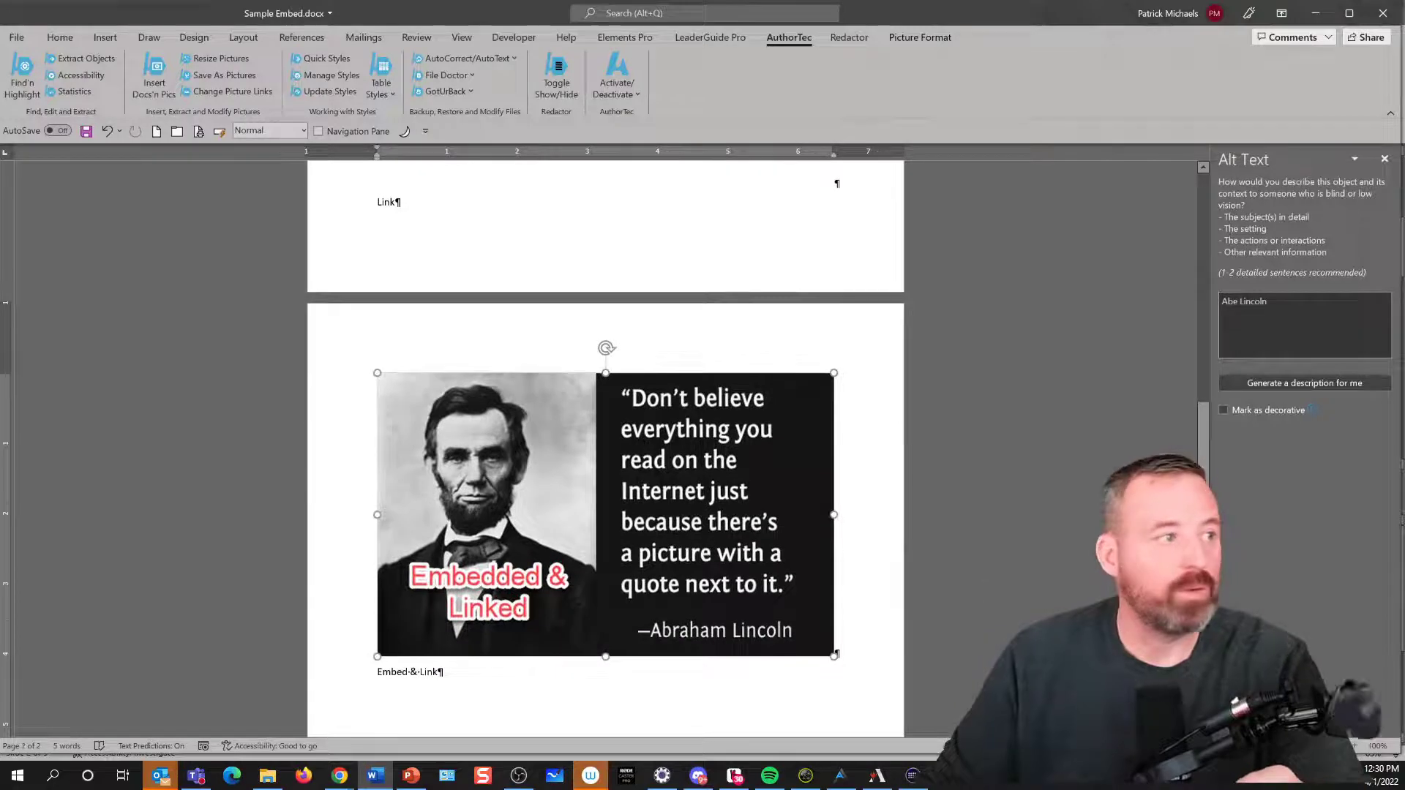
pyautogui.scroll(-6, 490, 265)
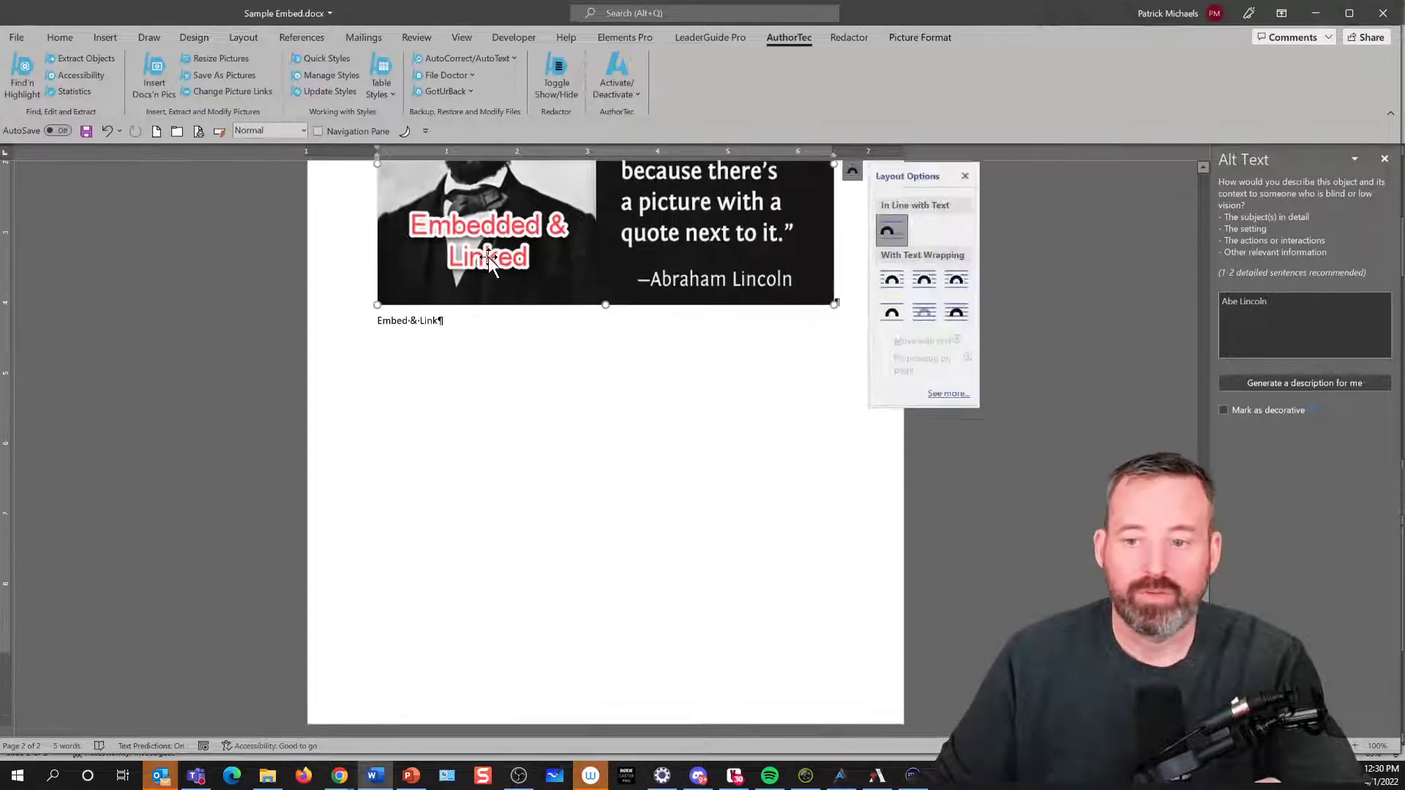
pyautogui.click(1385, 159)
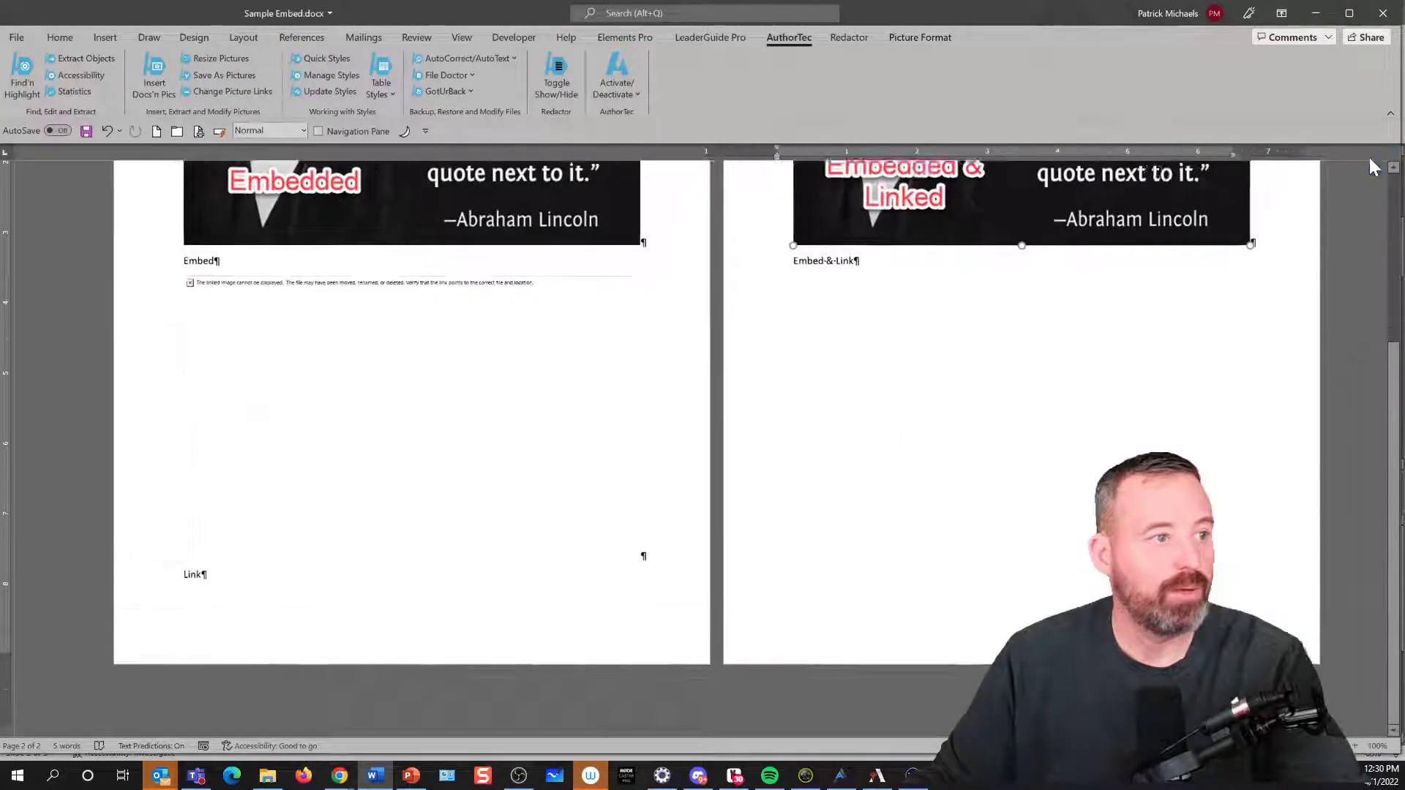
pyautogui.click(899, 329)
pyautogui.hotkey('shift', 'Return')
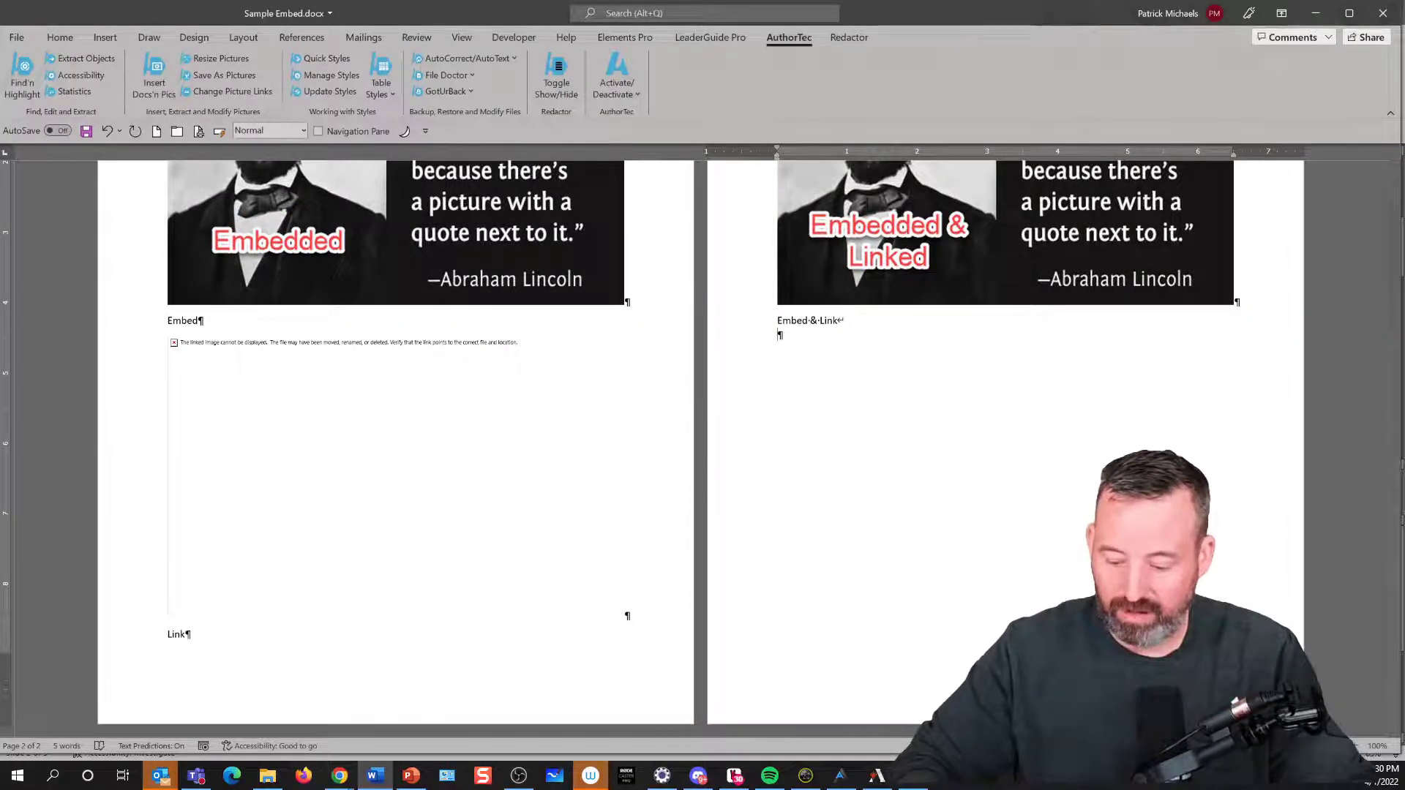
pyautogui.hotkey('ctrl', 'Return')
# Step: Generate four two-sentence paragraphs of sample text on the new page with =rand(4,2)
pyautogui.scroll(-5, 568, 469)
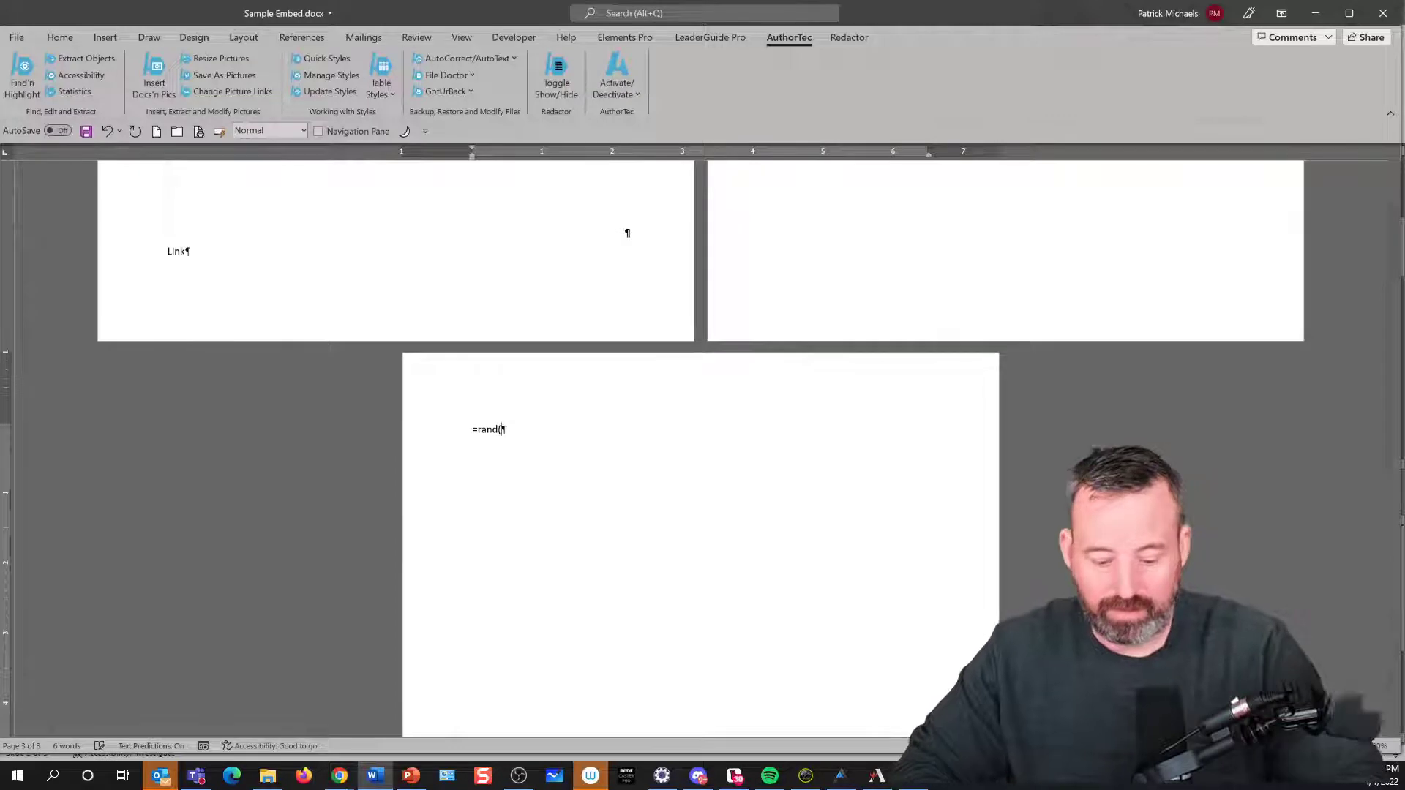
pyautogui.write('=rand(4,2)')
pyautogui.press('Return')
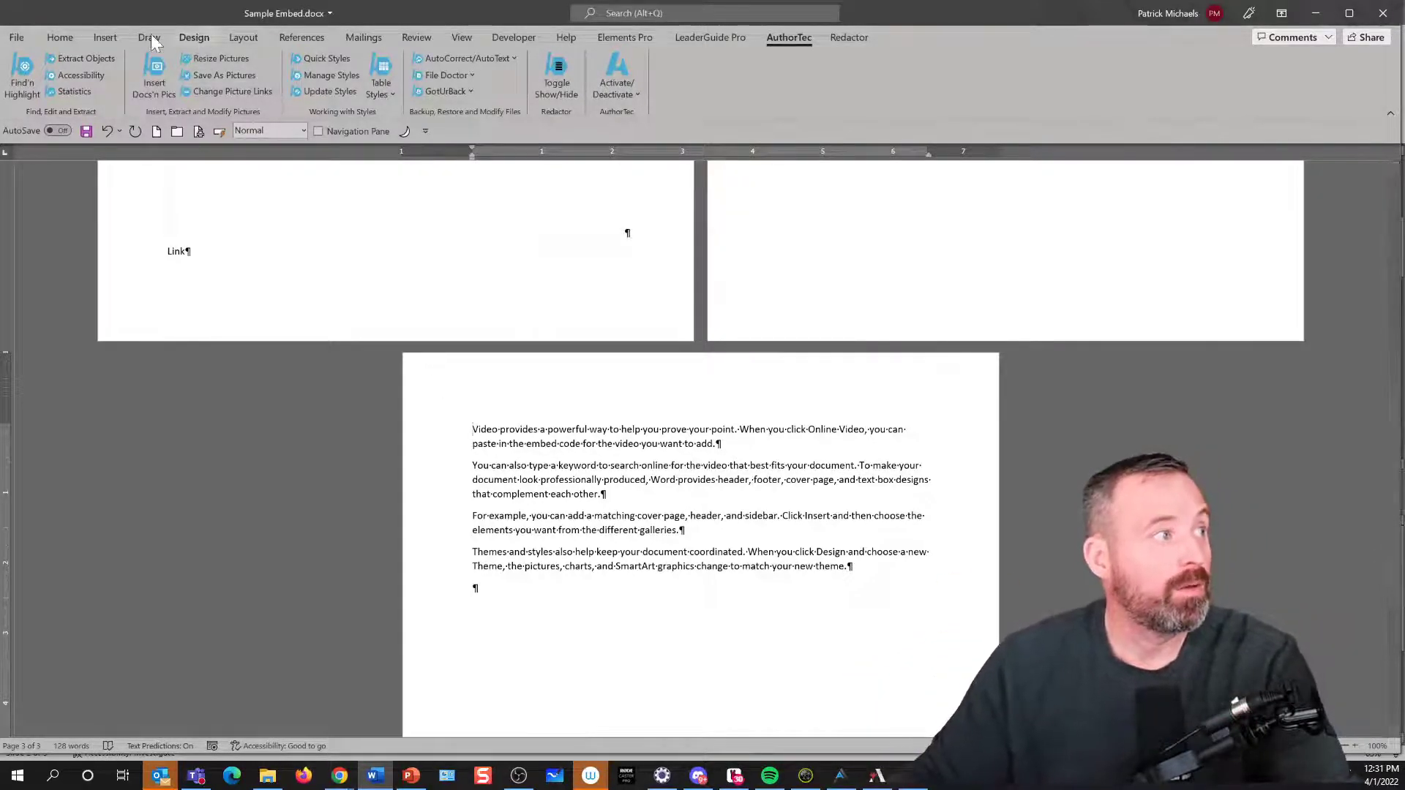
# Step: Search the online pictures for "money transparent" and insert the fanned stack of dollar bills into the sample-text page
pyautogui.click(102, 37)
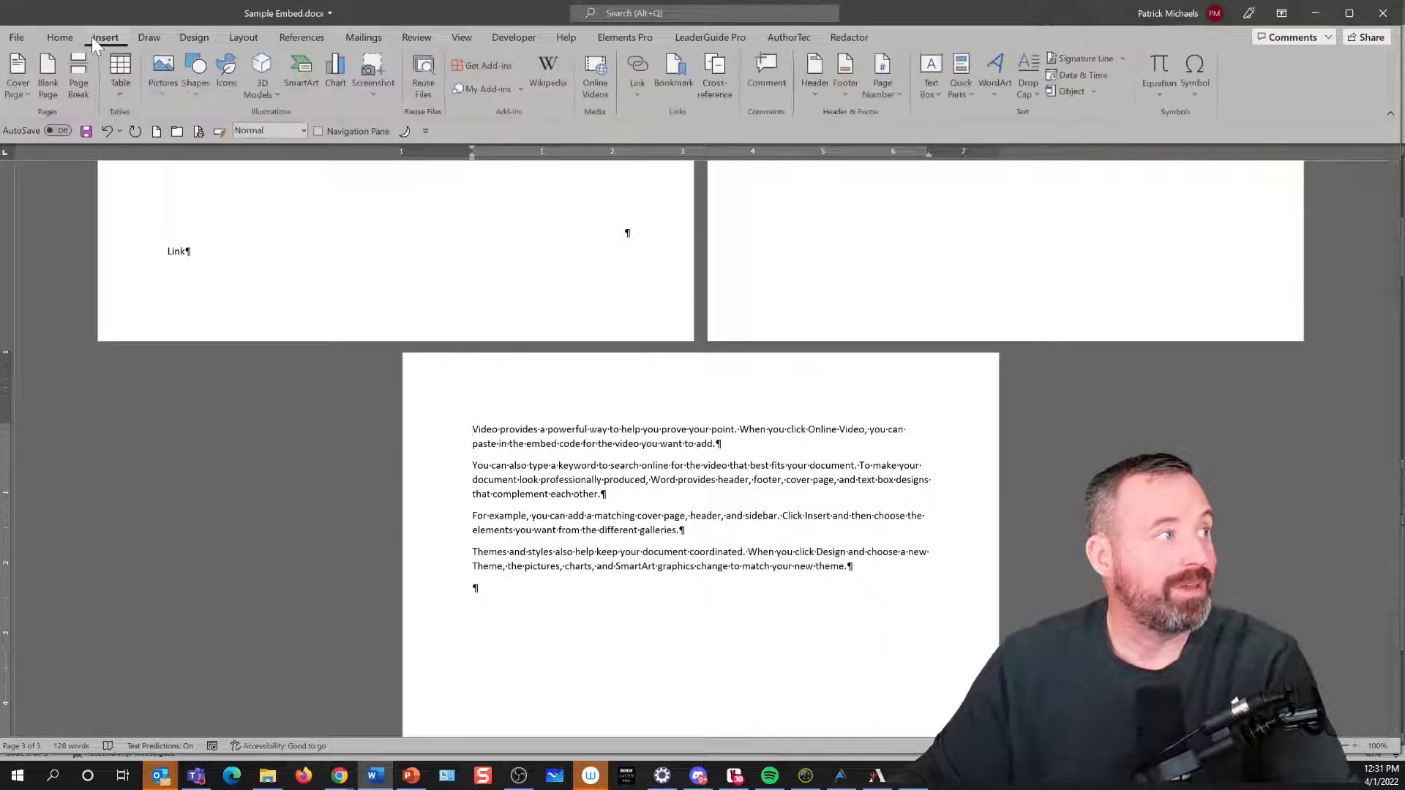
pyautogui.click(164, 93)
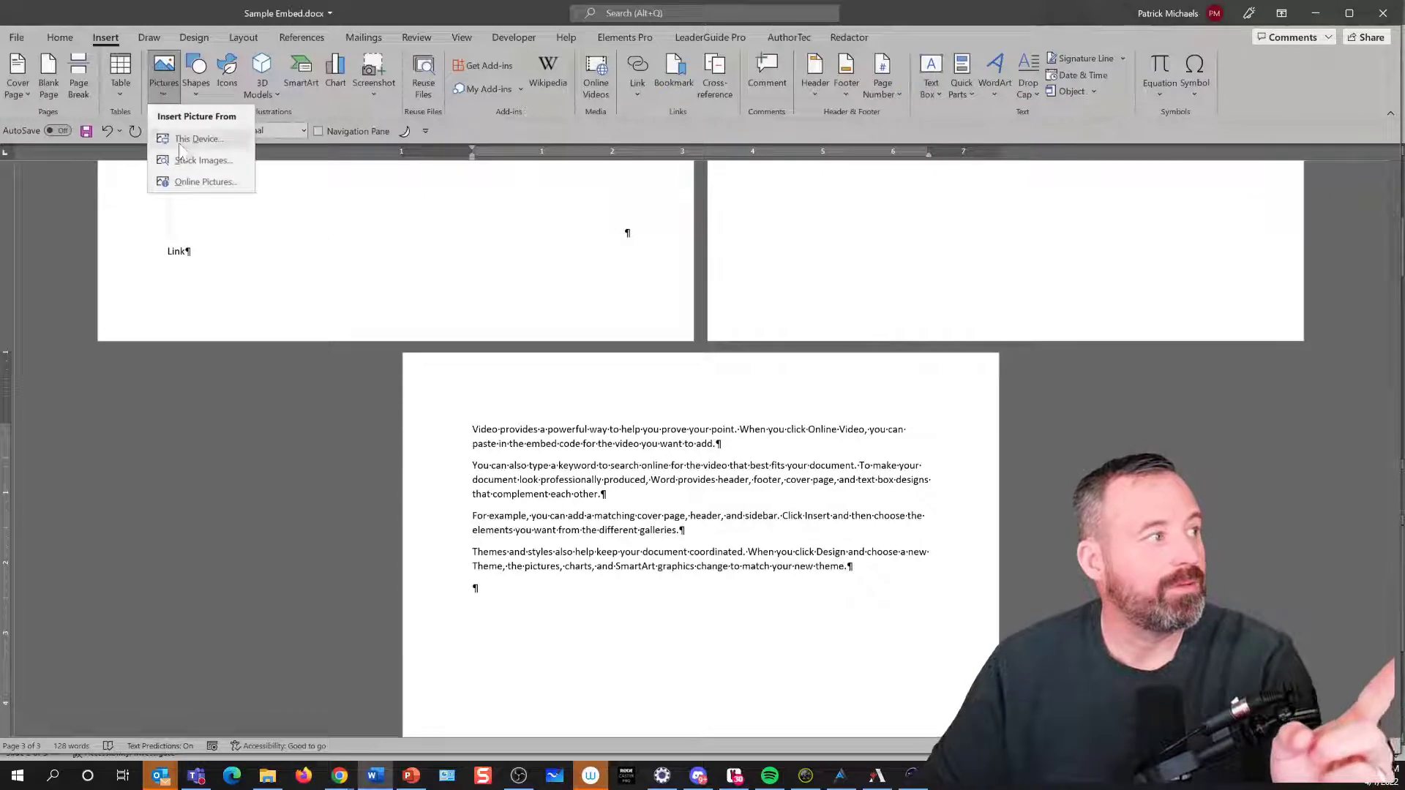
pyautogui.click(189, 184)
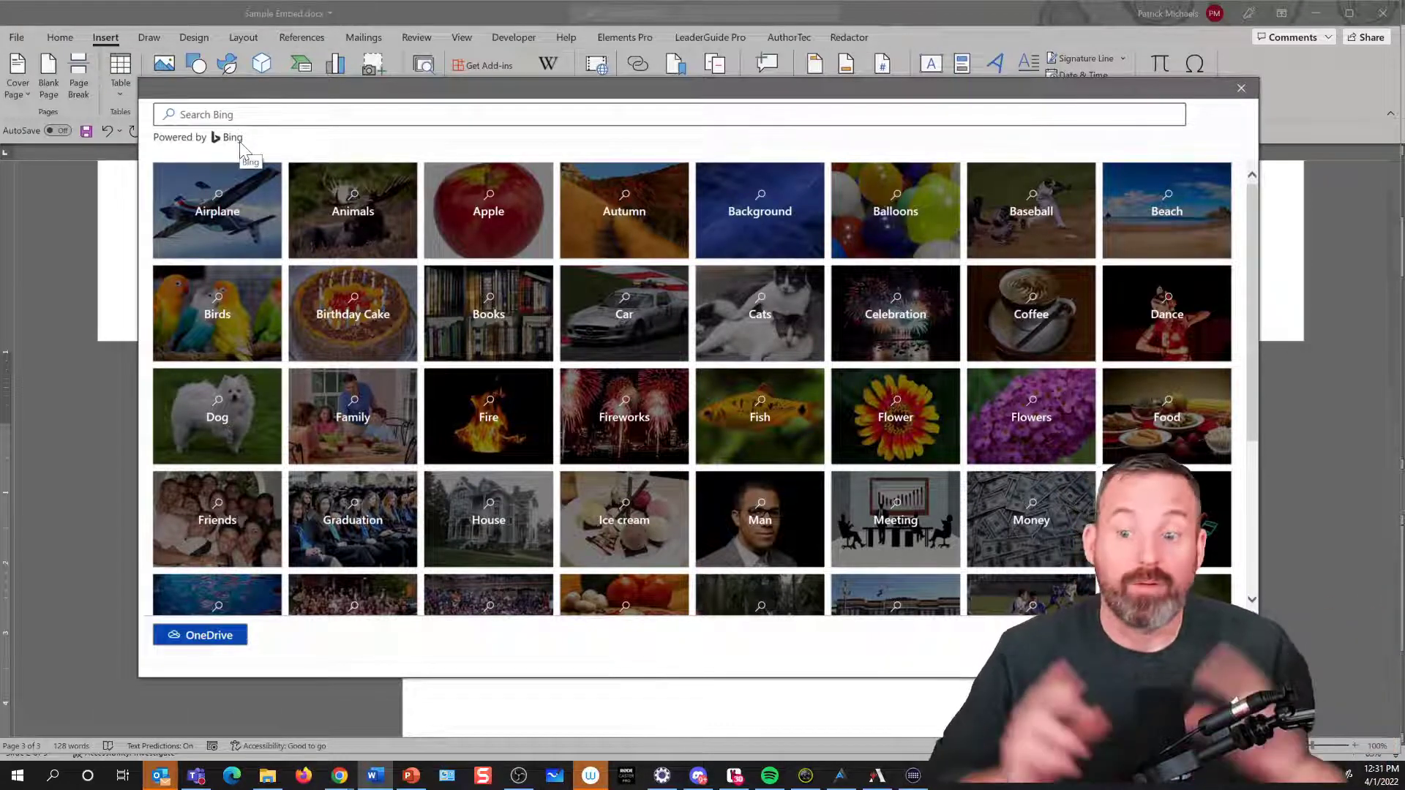
pyautogui.click(239, 115)
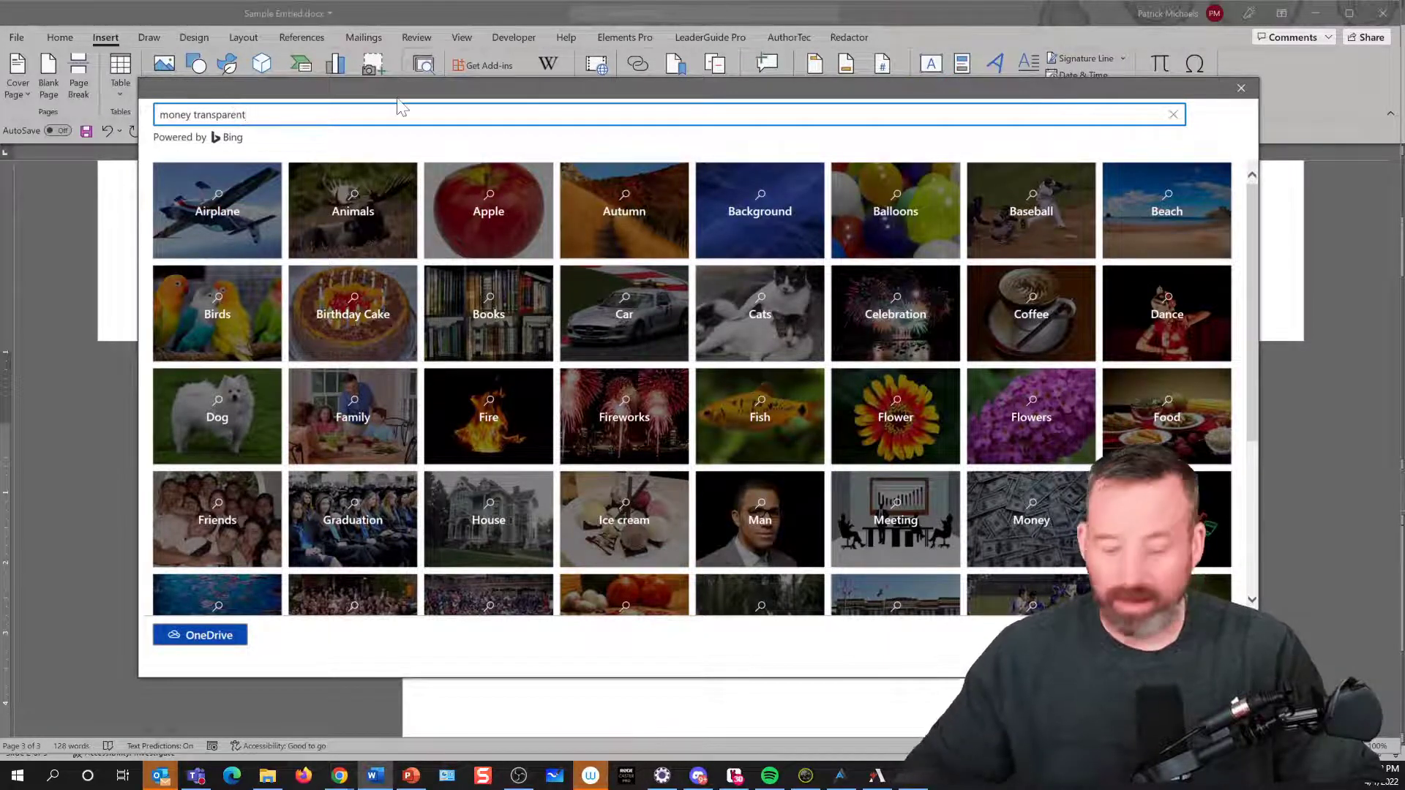
pyautogui.press('Return')
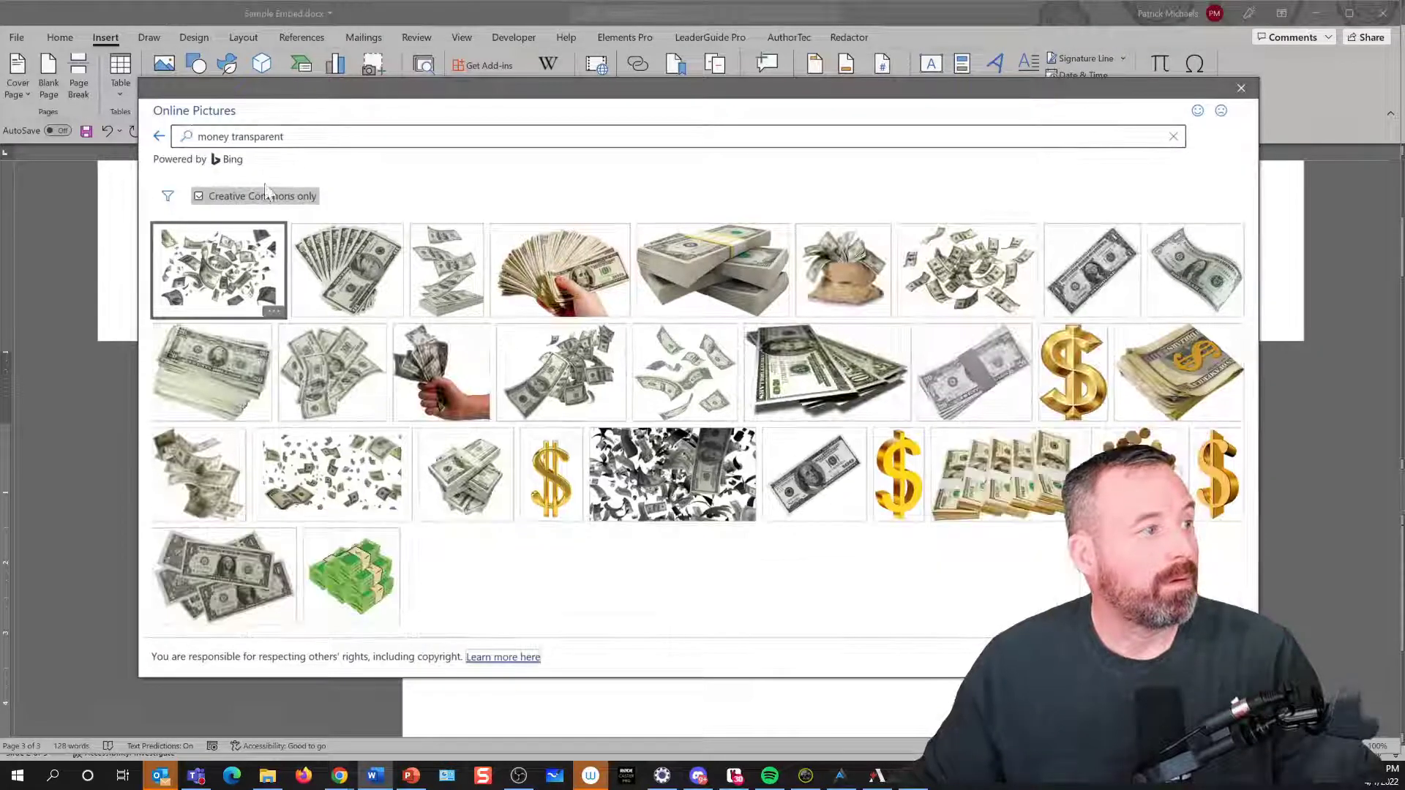
pyautogui.click(198, 196)
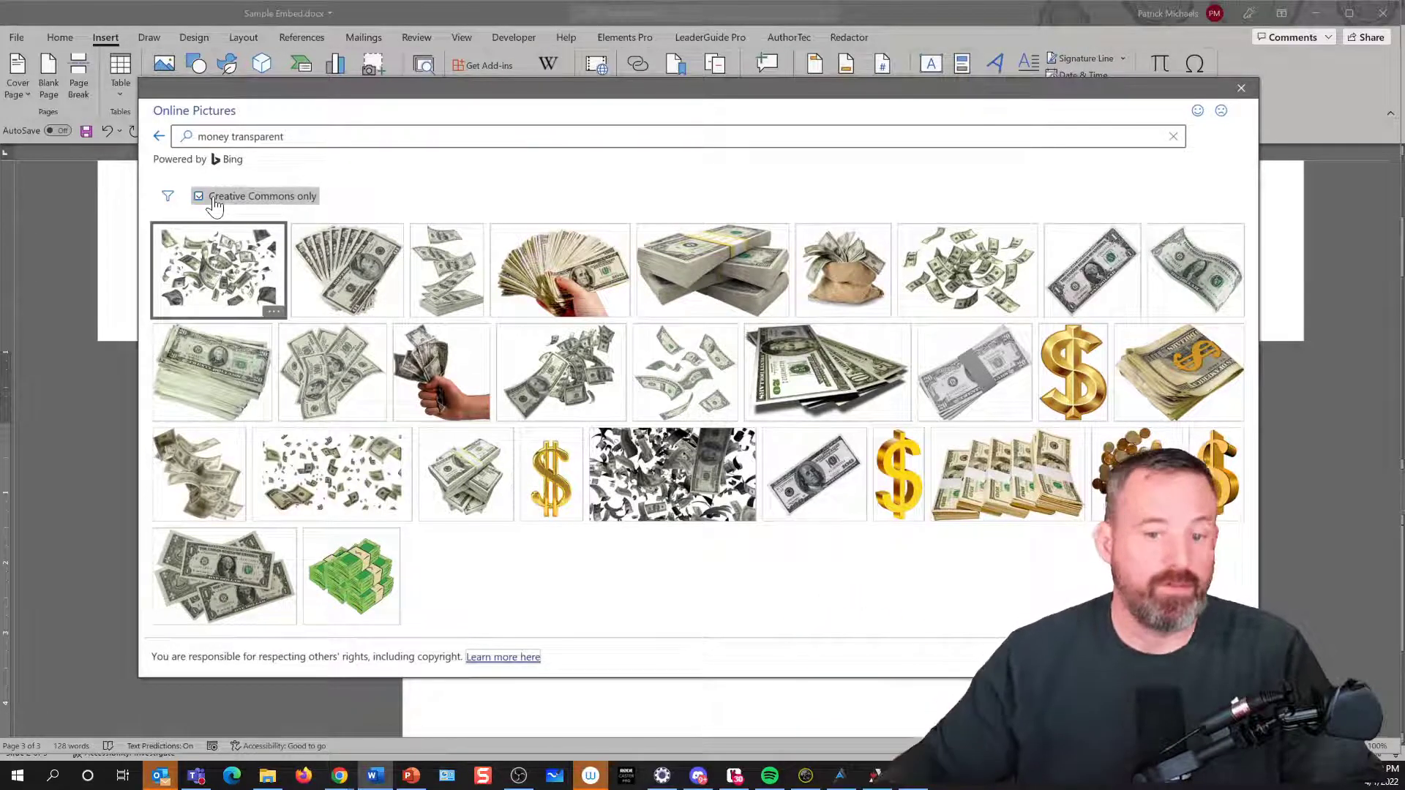
pyautogui.click(765, 367)
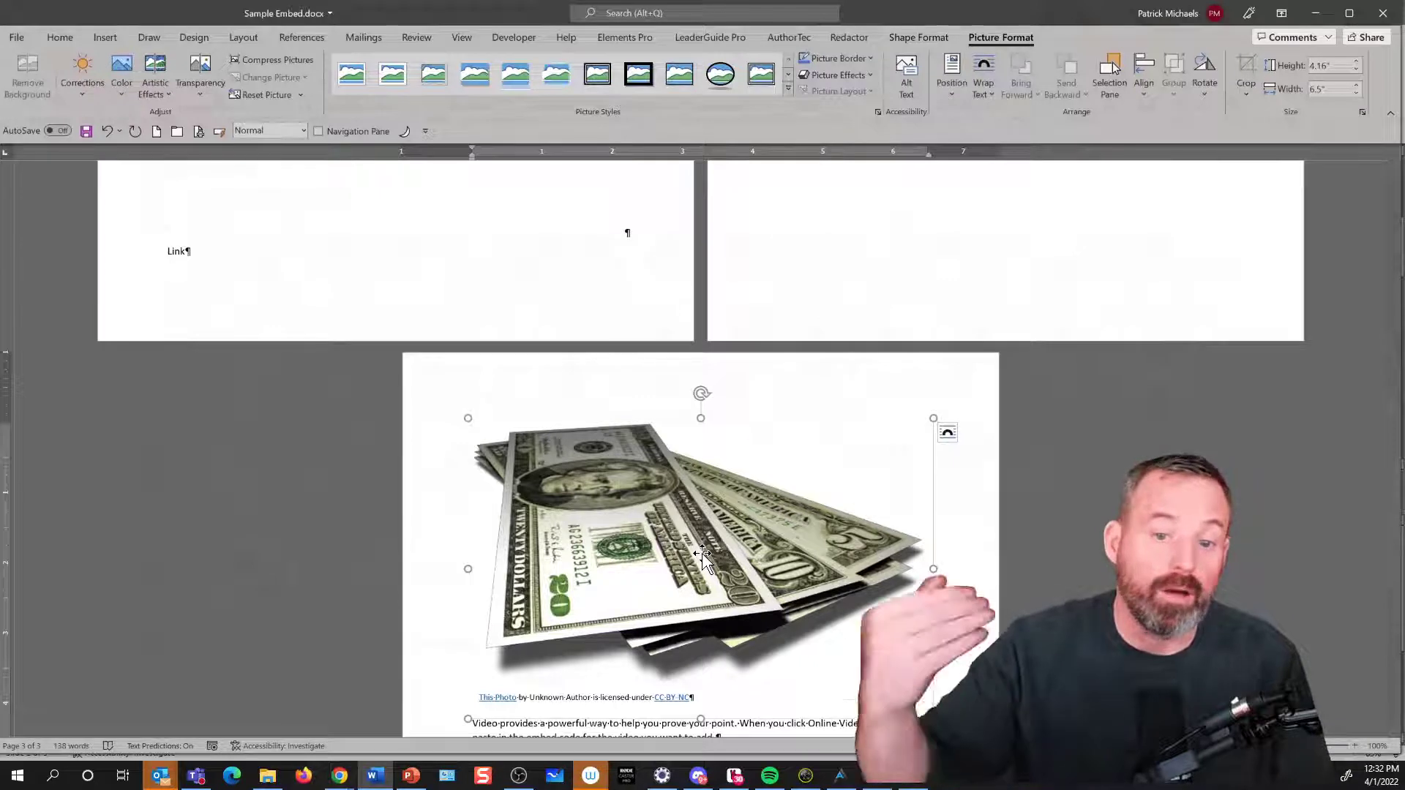
# Step: Set the text wrapping of the money picture and its attribution group to Square
pyautogui.click(836, 607)
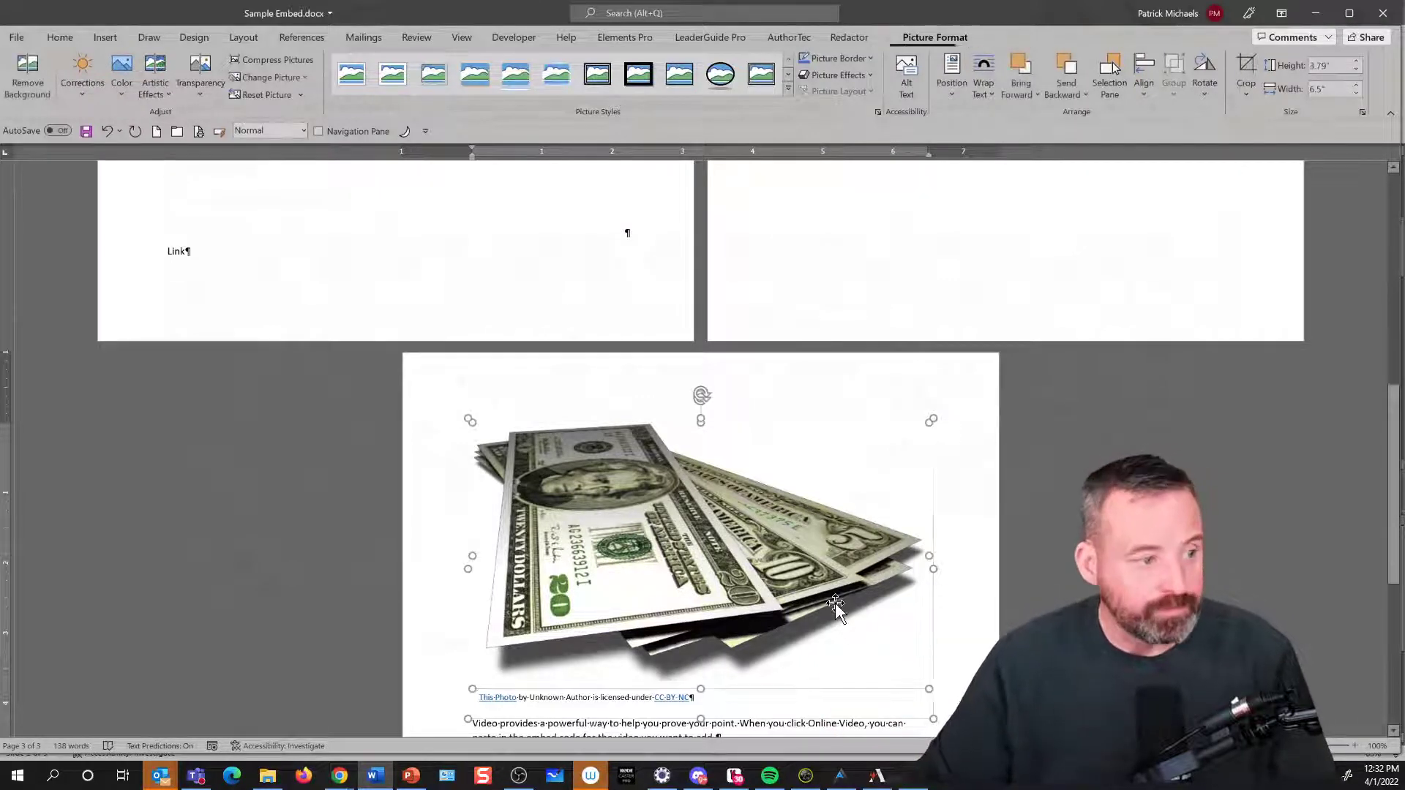
pyautogui.scroll(-3, 836, 607)
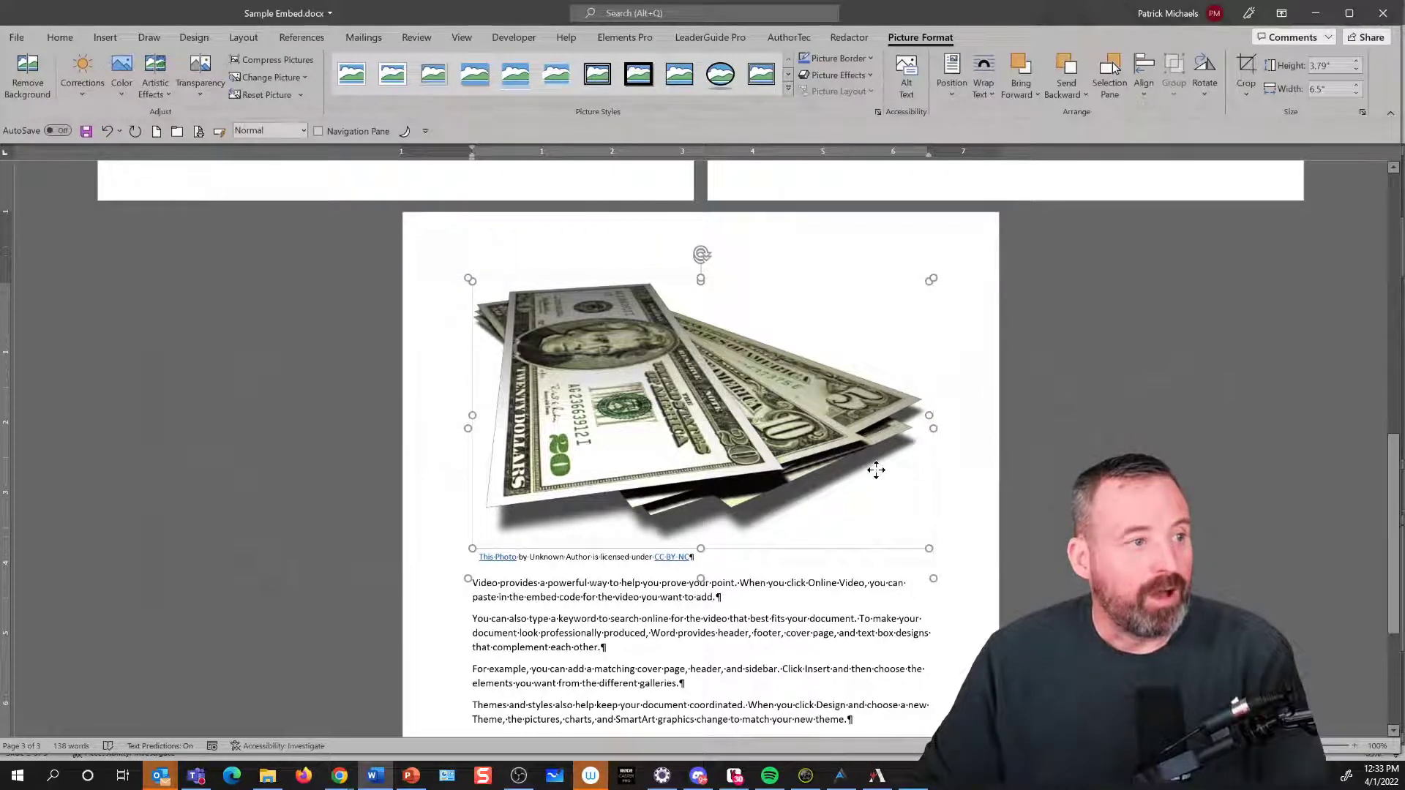
pyautogui.scroll(-1, 824, 358)
pyautogui.click(859, 399)
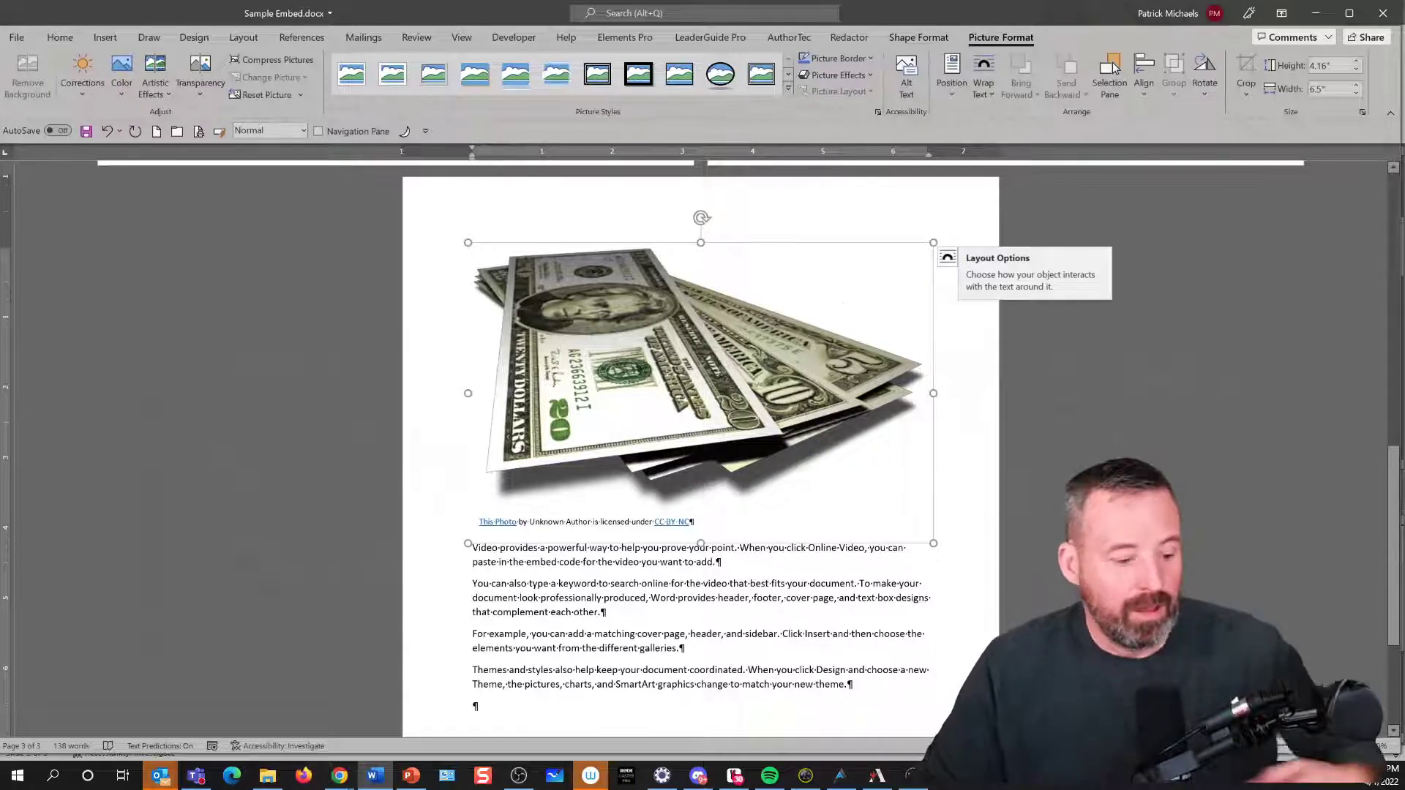
pyautogui.click(947, 258)
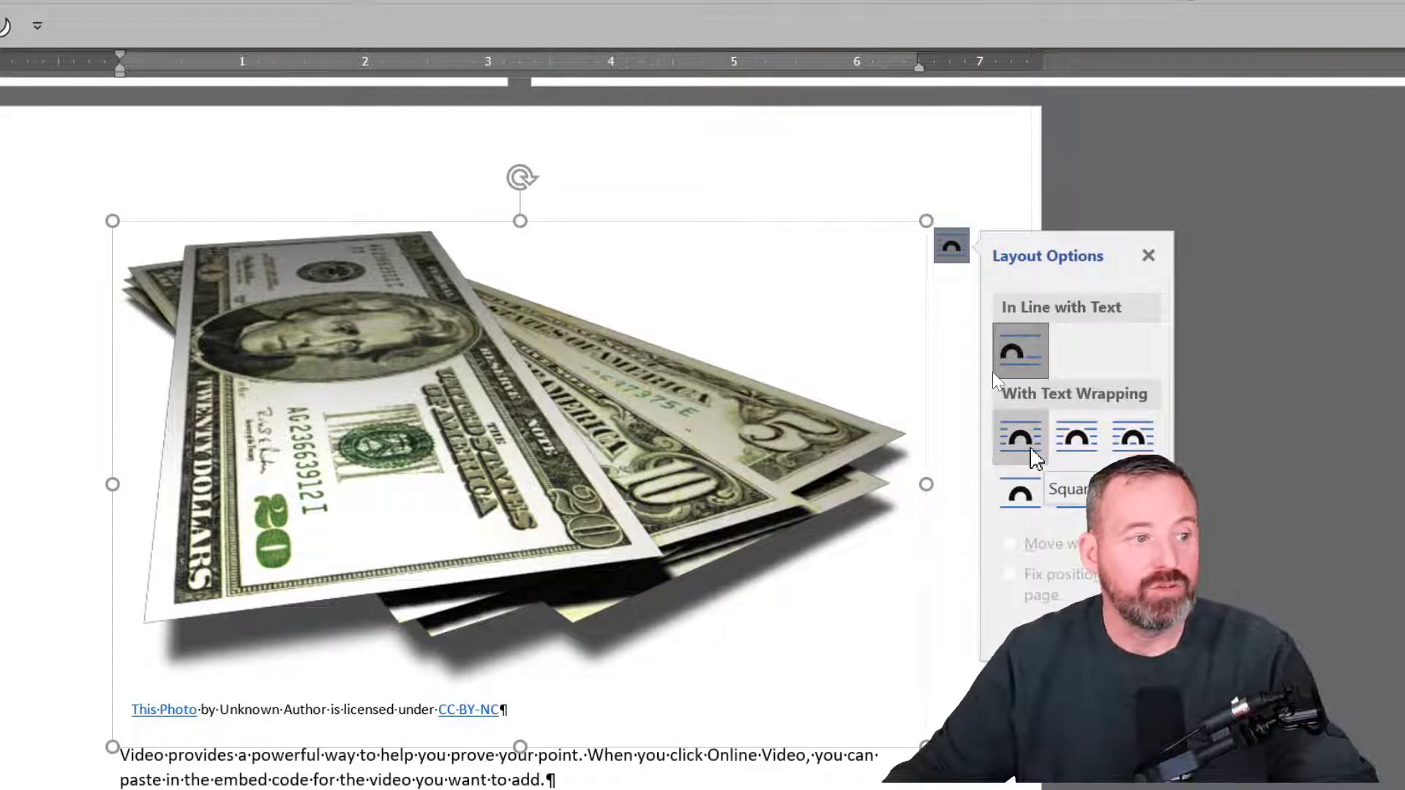
pyautogui.click(1031, 455)
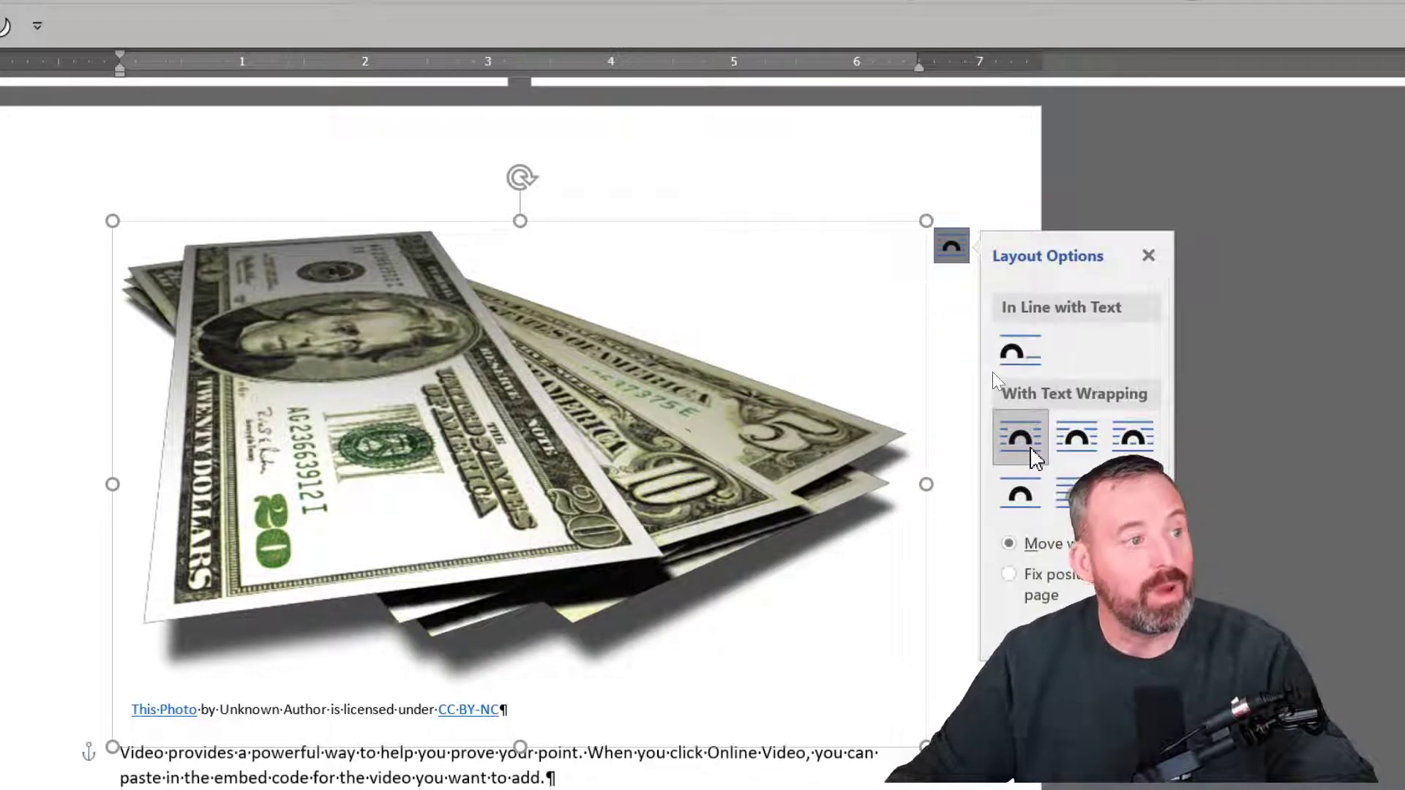
# Step: Move the money picture's group with its attribution line below the sample paragraphs and cut the picture out of it
pyautogui.moveTo(684, 429); pyautogui.dragTo(639, 431)
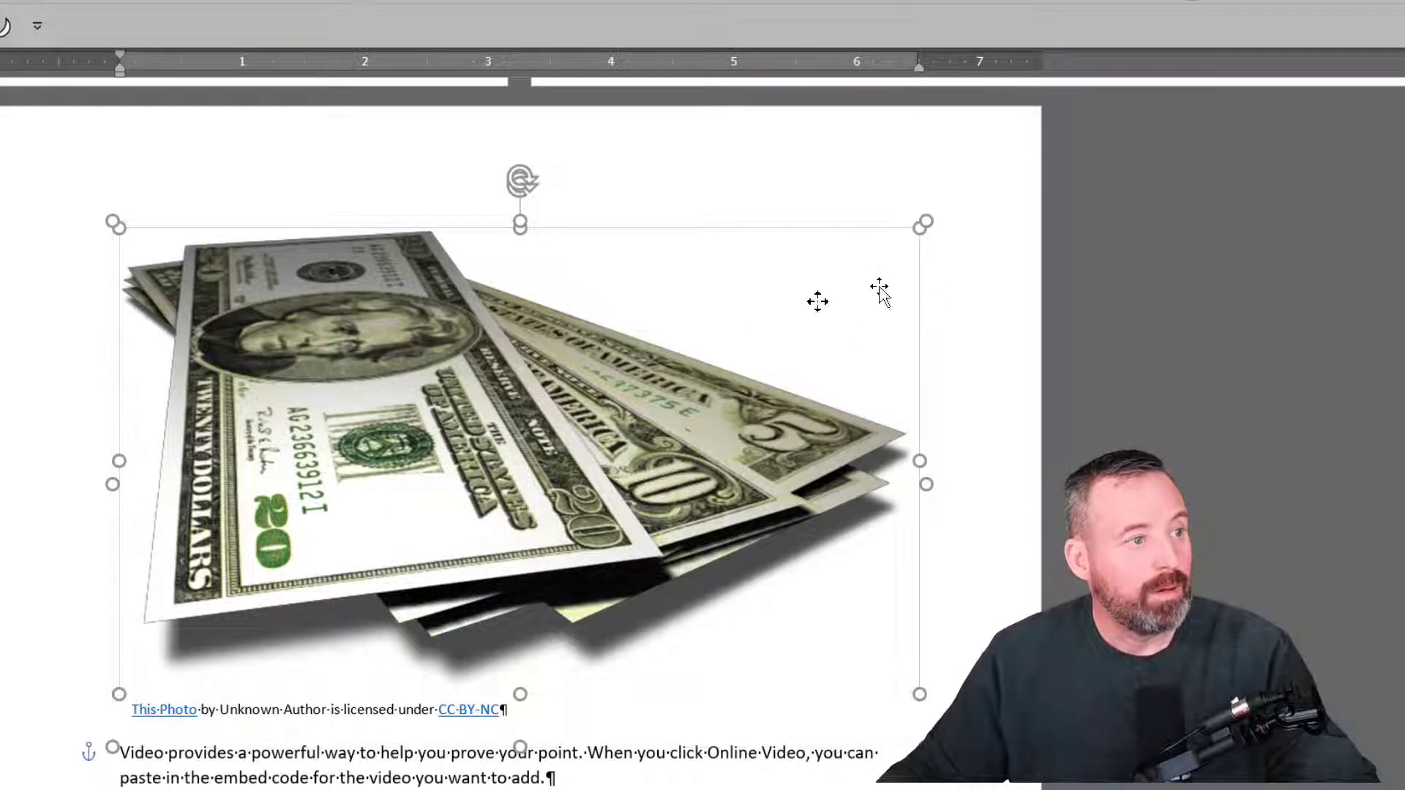
pyautogui.scroll(-1, 1027, 255)
pyautogui.scroll(6, 1024, 252)
pyautogui.scroll(-10, 1017, 256)
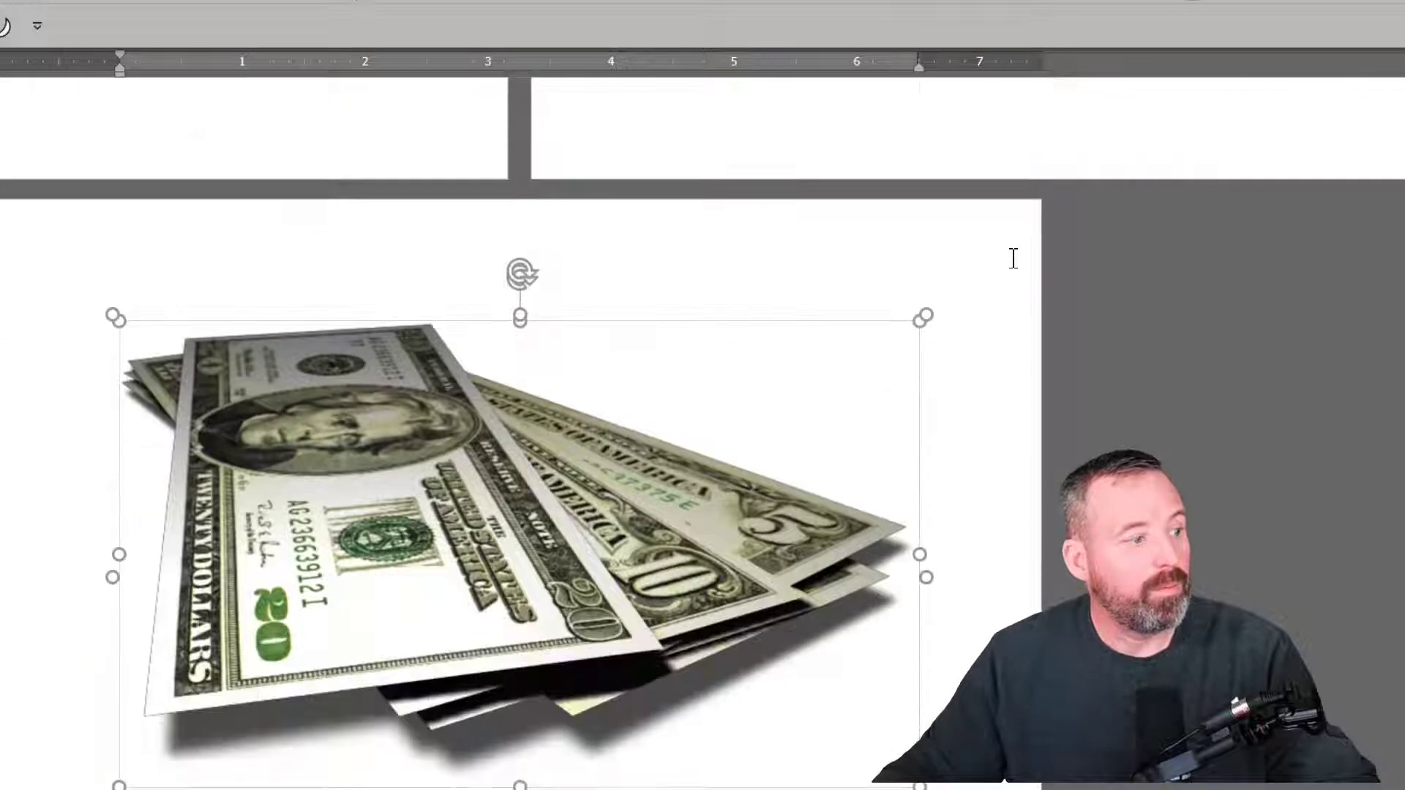
pyautogui.scroll(3, 1012, 258)
pyautogui.scroll(-1, 841, 248)
pyautogui.scroll(5, 805, 322)
pyautogui.moveTo(805, 336); pyautogui.dragTo(744, 690)
pyautogui.scroll(-5, 746, 673)
pyautogui.scroll(5, 596, 205)
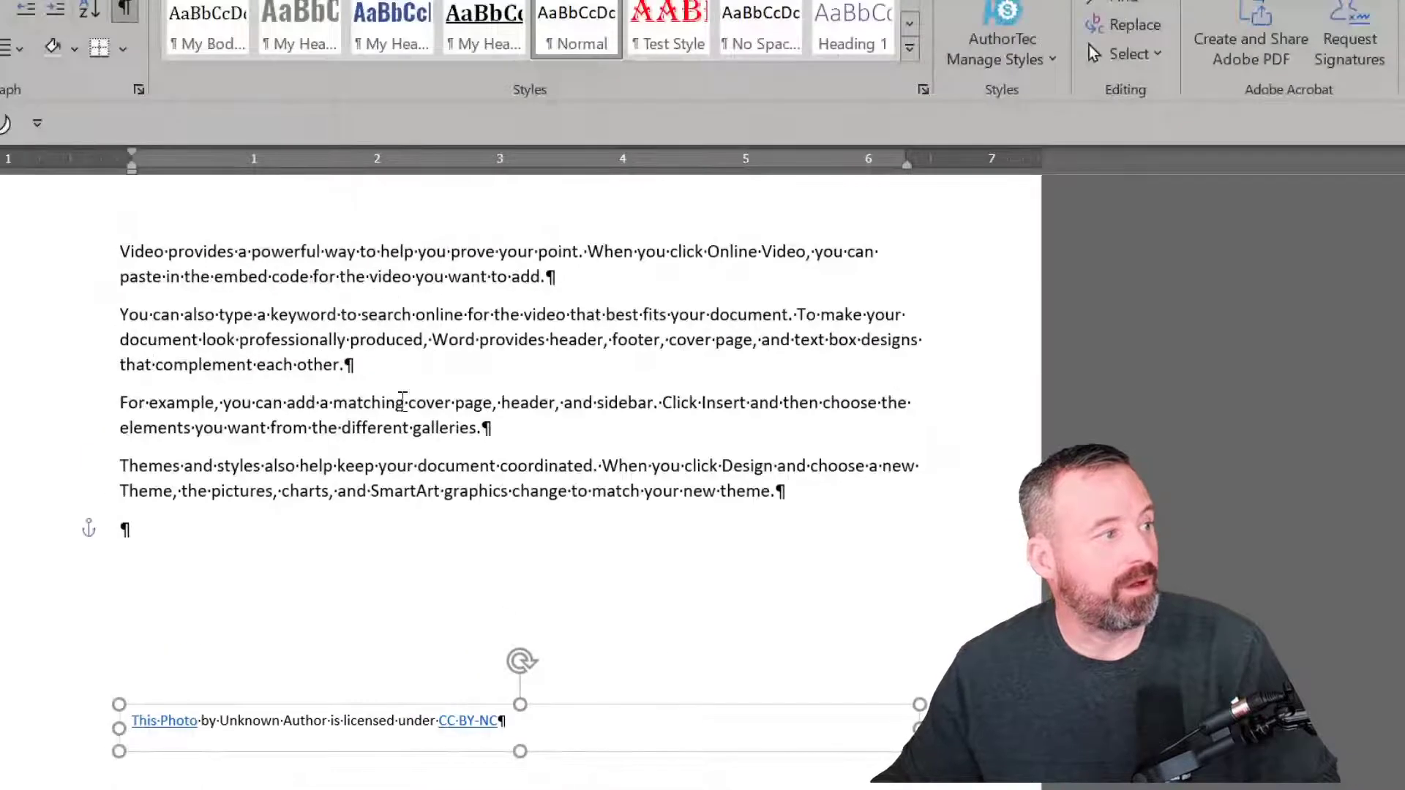
# Step: Paste the money picture on its own at the second sample paragraph
pyautogui.click(405, 300)
pyautogui.click(394, 374)
pyautogui.hotkey('ctrl', 'v')
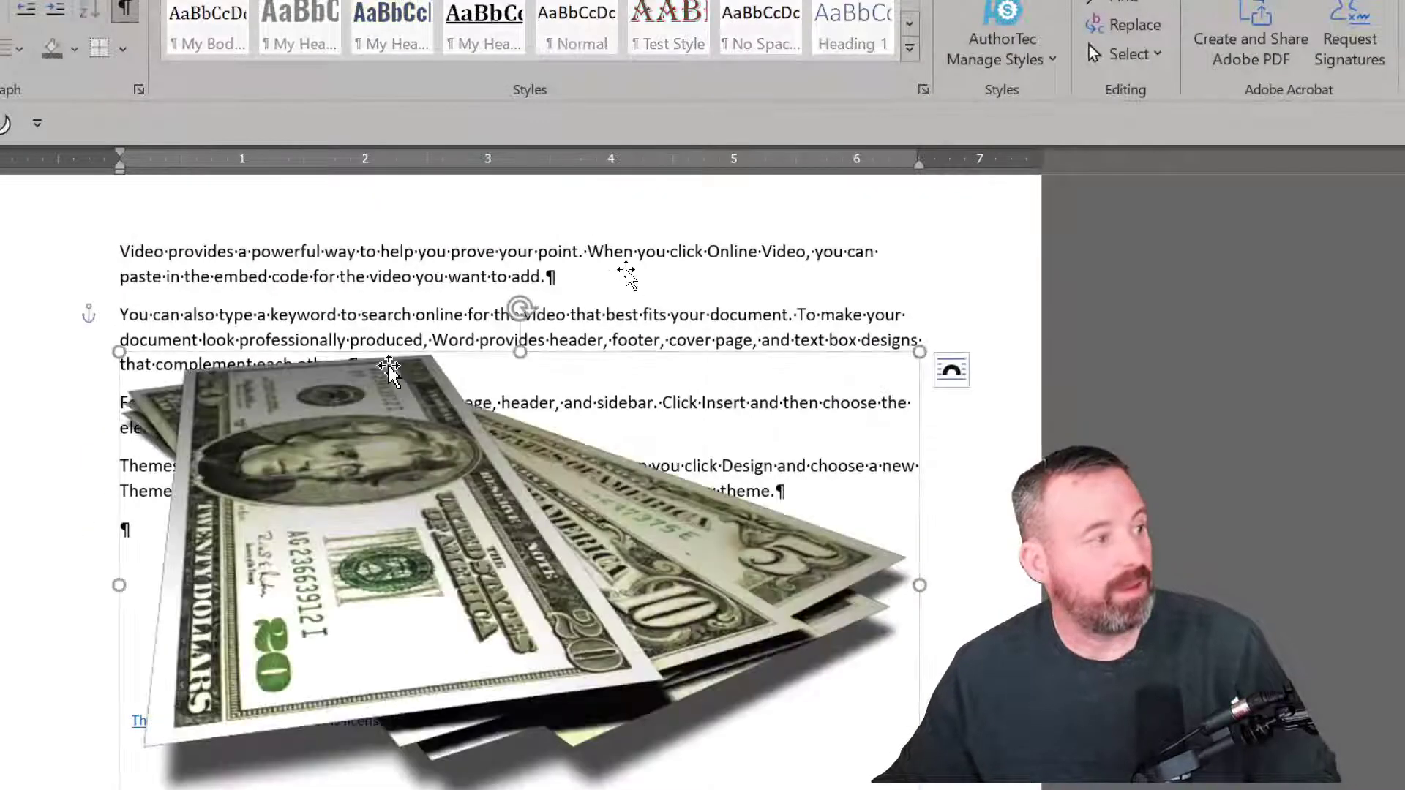
# Step: Set the pasted money picture's text wrapping to Square and deselect it
pyautogui.click(951, 370)
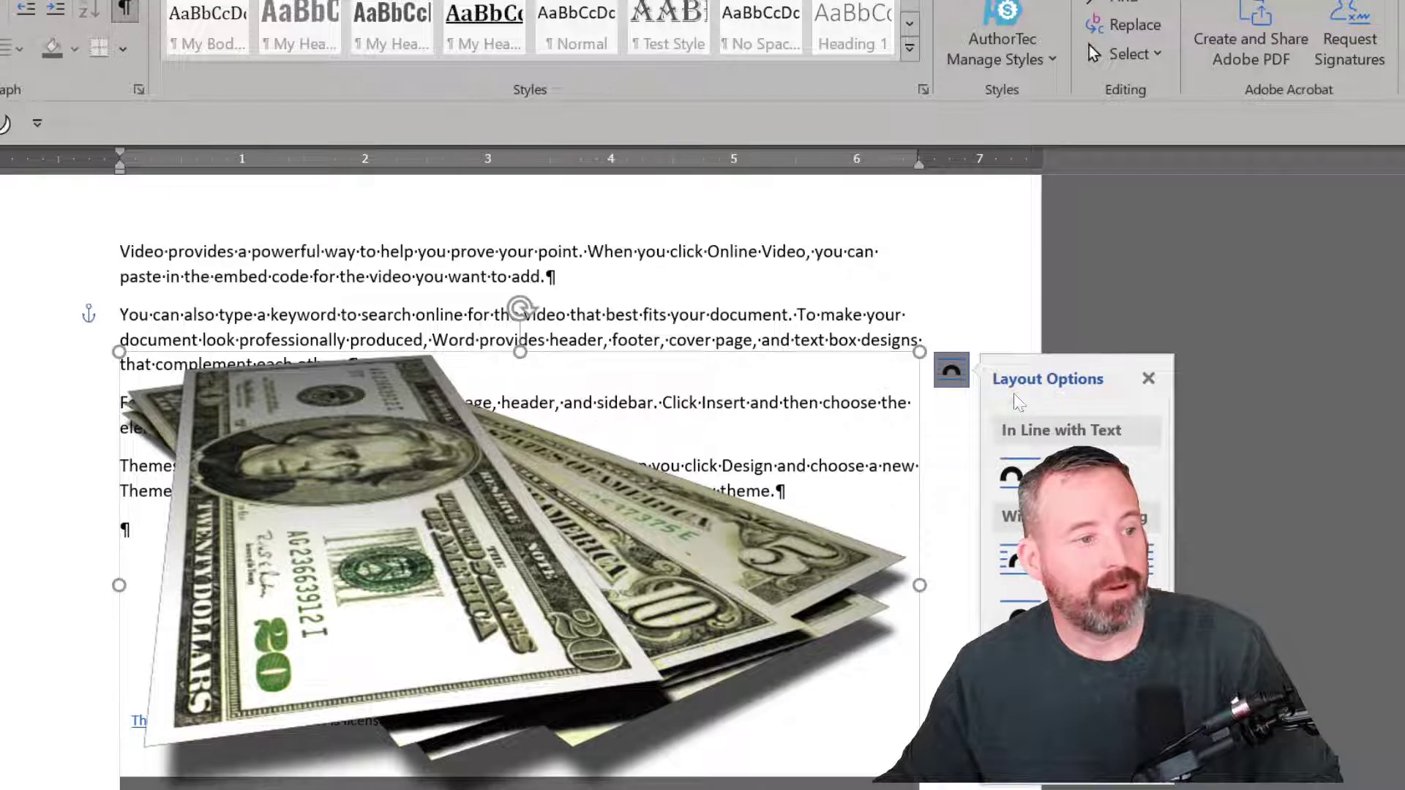
pyautogui.click(1016, 563)
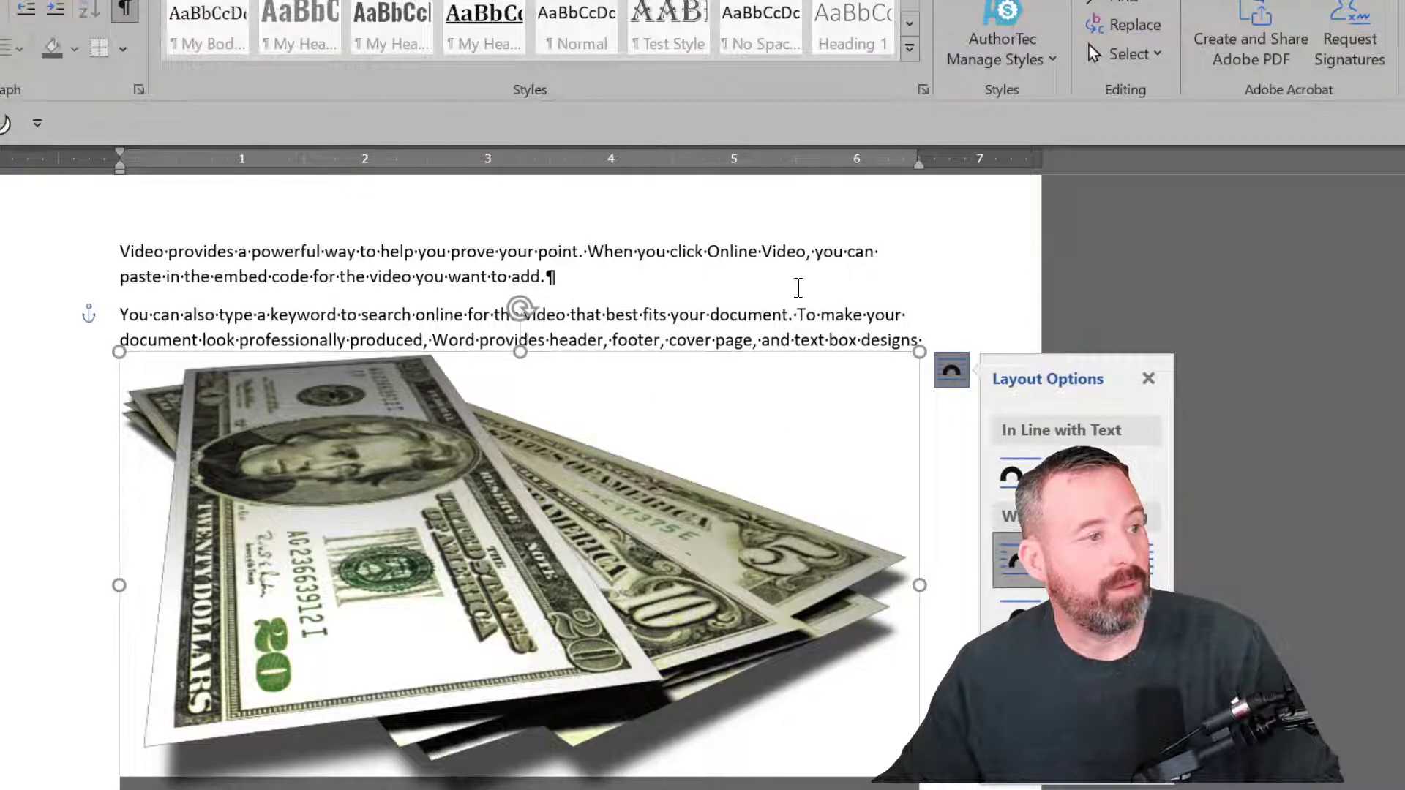
pyautogui.scroll(-1, 785, 314)
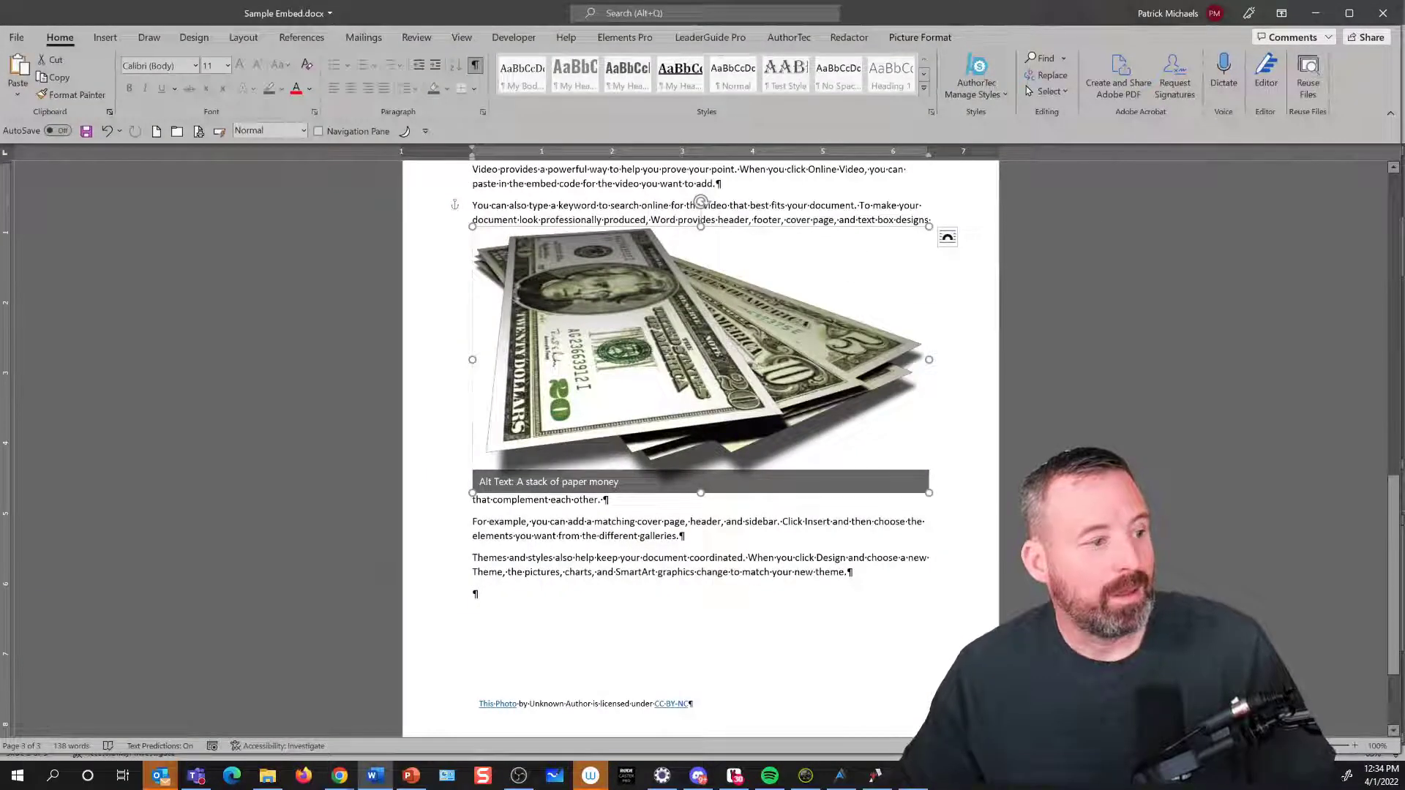
pyautogui.click(812, 621)
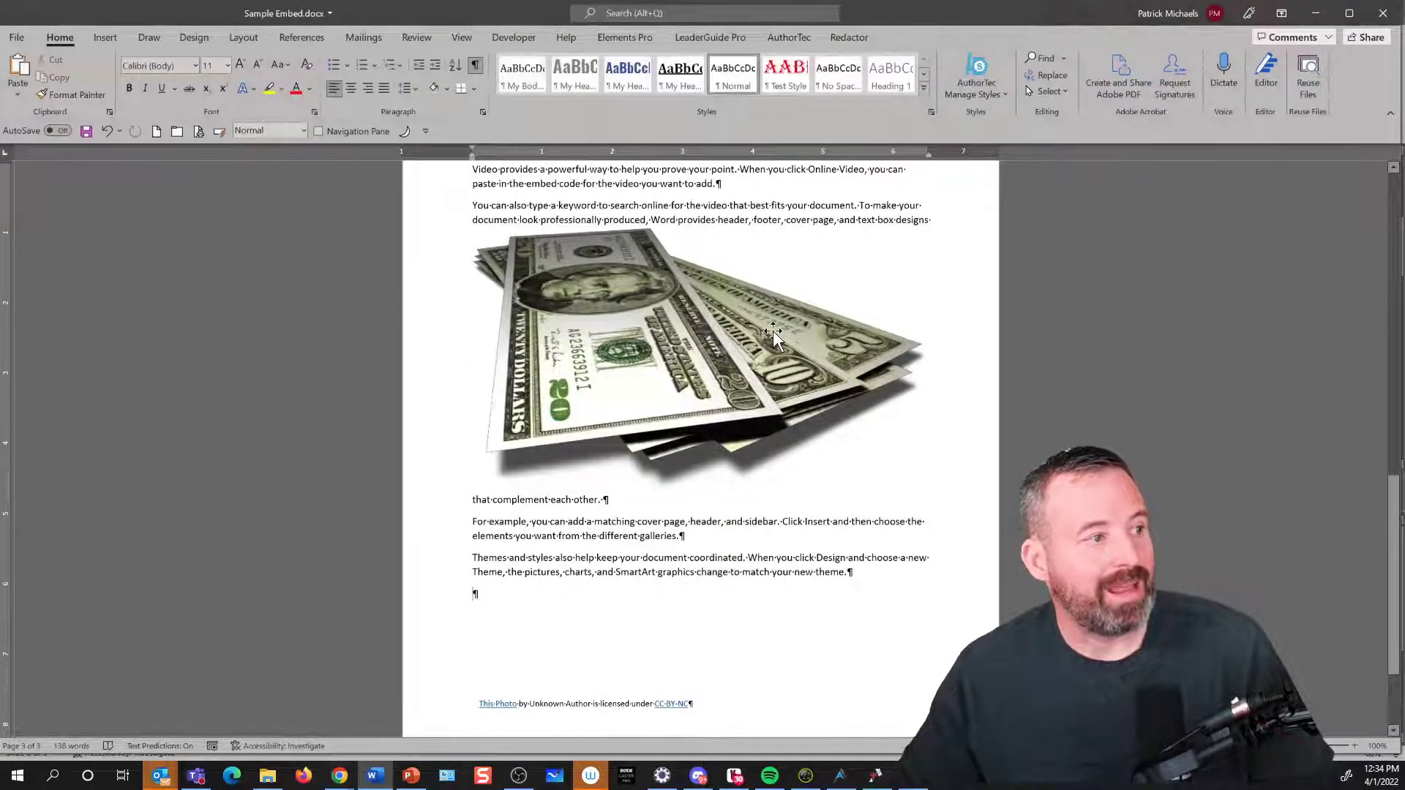
# Step: Change the pasted money picture's text wrapping to Tight
pyautogui.scroll(1, 772, 333)
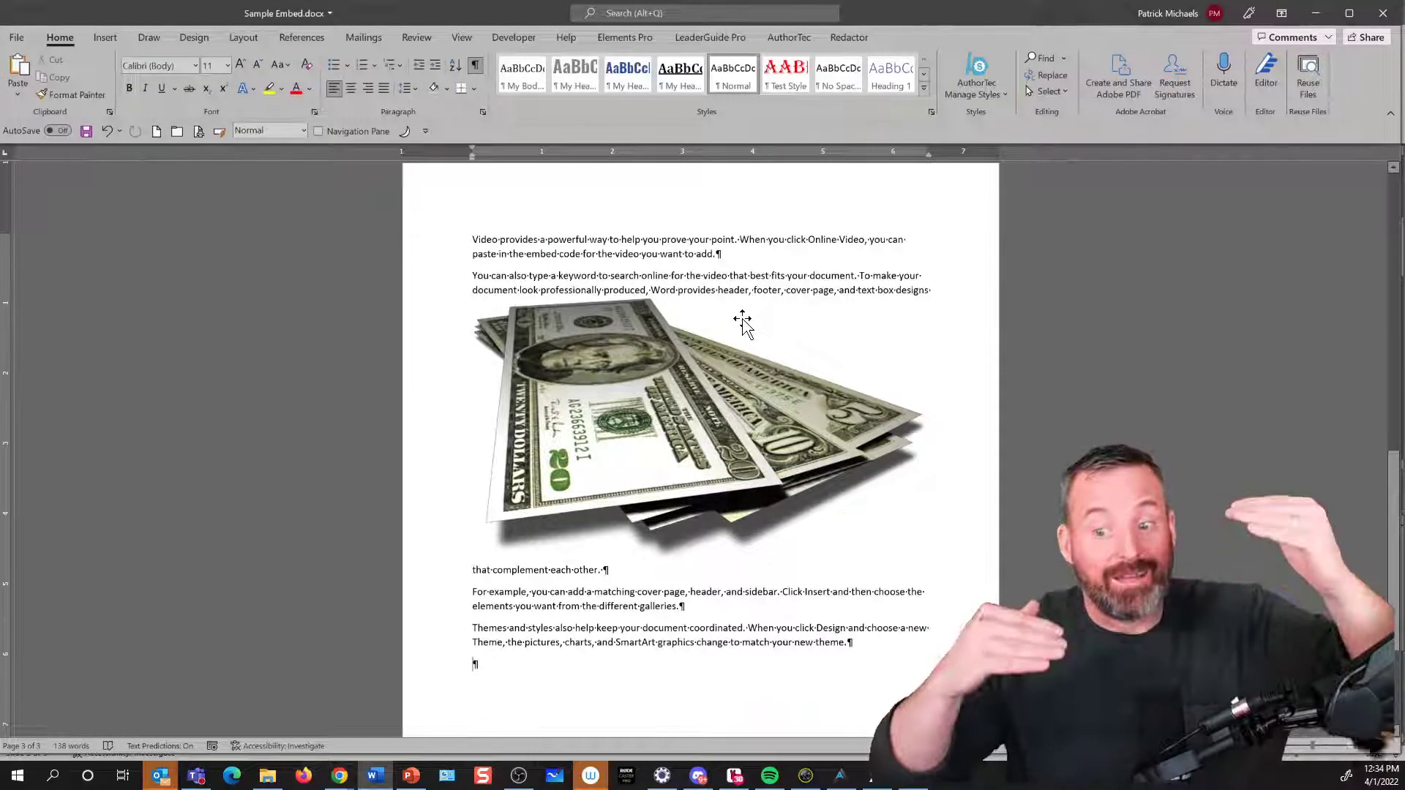
pyautogui.scroll(-1, 742, 319)
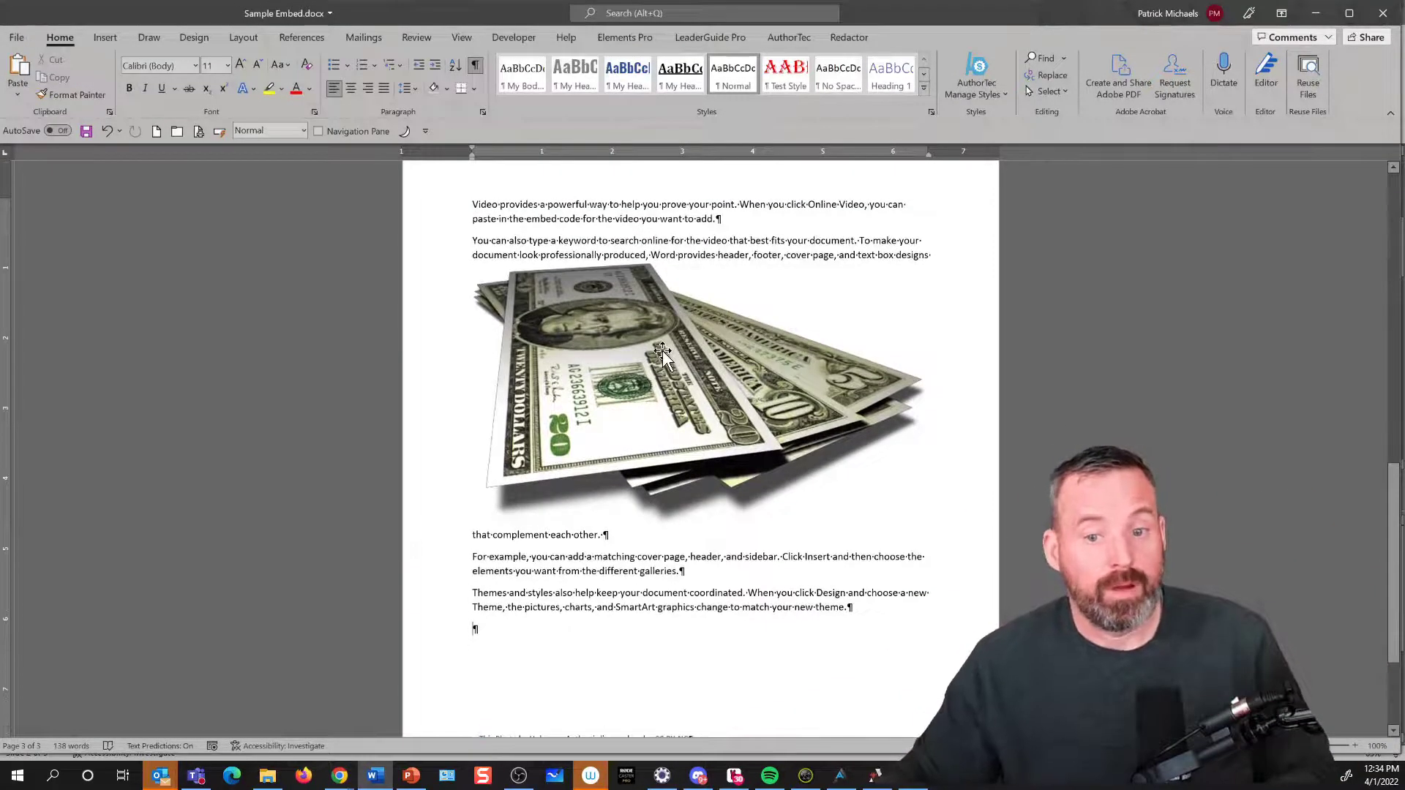
pyautogui.rightClick(662, 354)
pyautogui.click(947, 275)
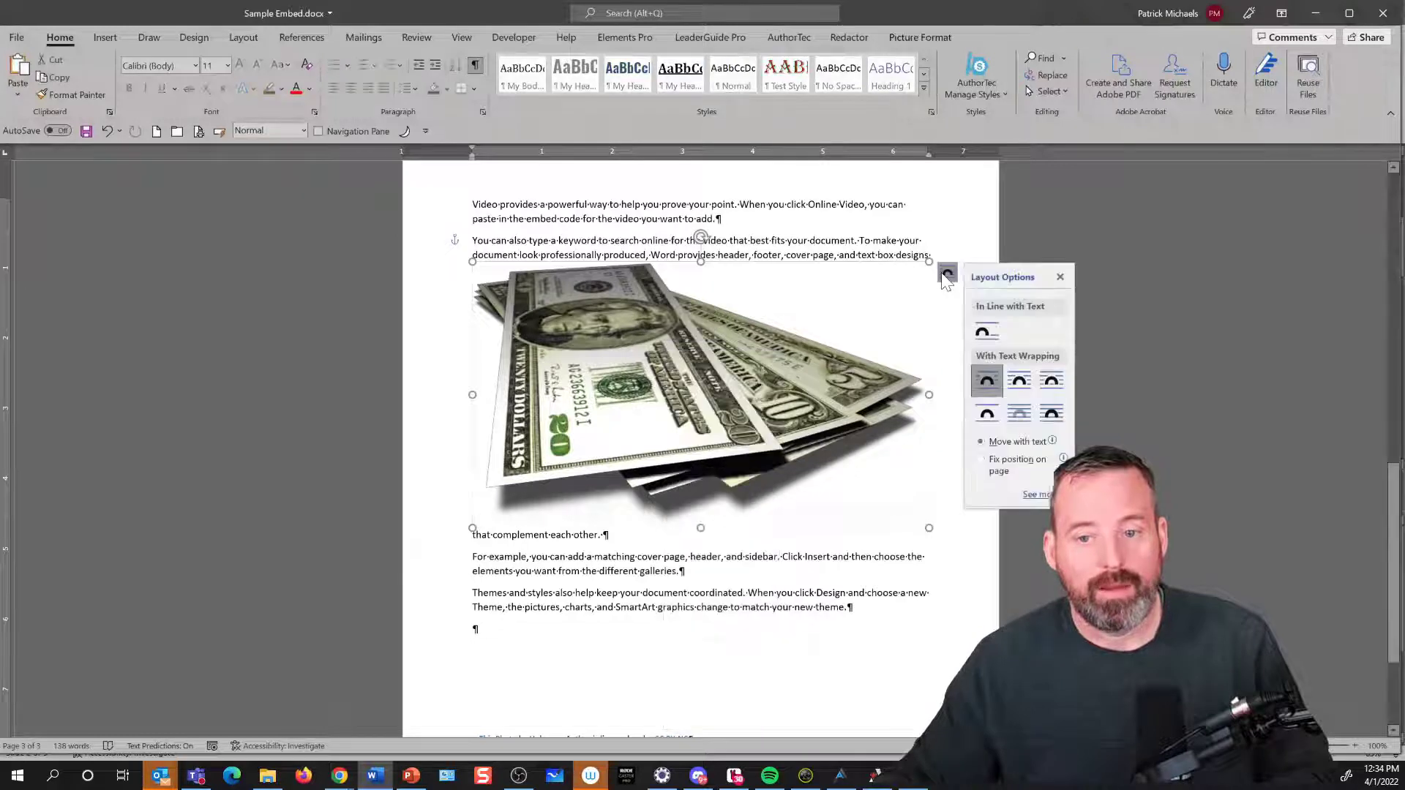
pyautogui.click(1024, 385)
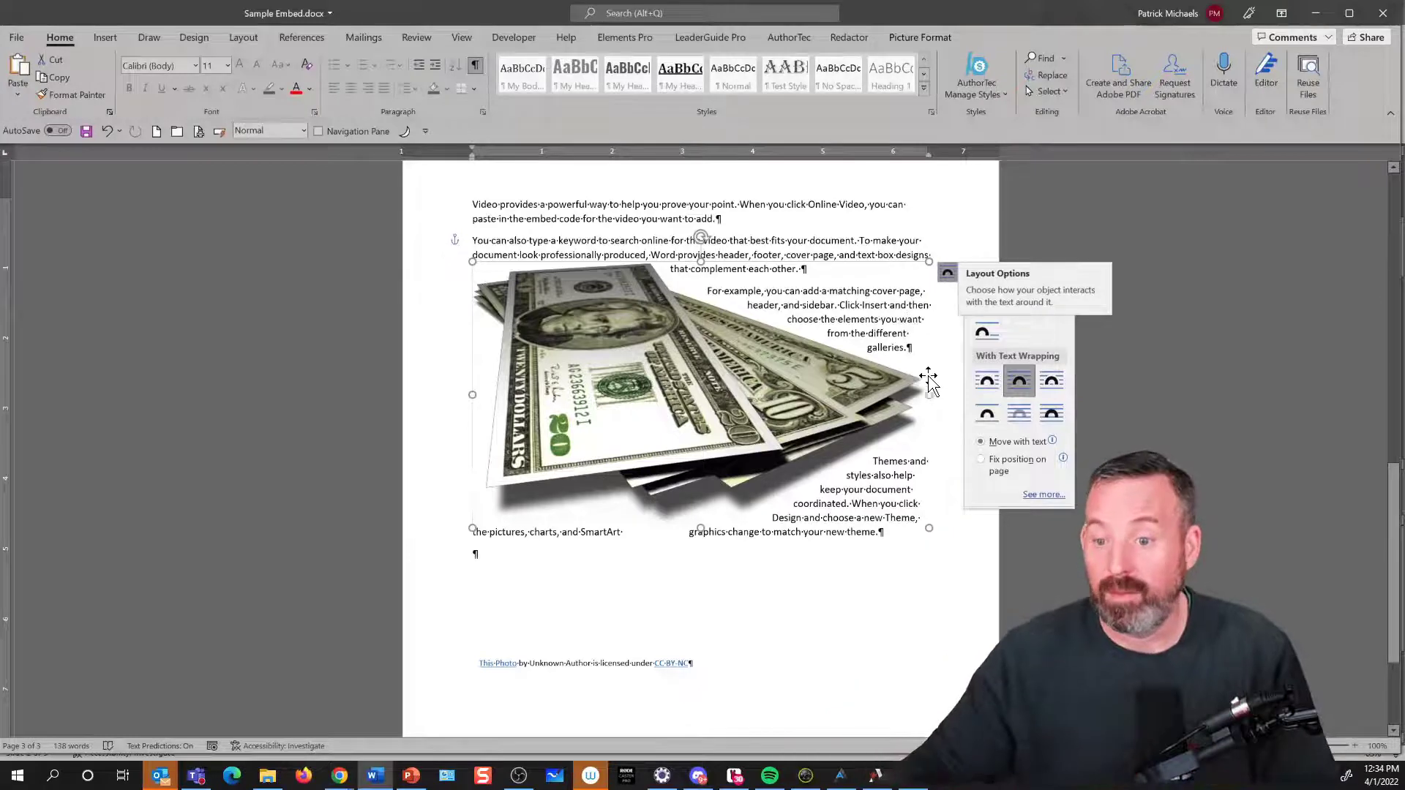
# Step: Set the money picture's text wrapping to In Front of Text and move it to the lower part of the first page, over the Link line
pyautogui.click(1051, 414)
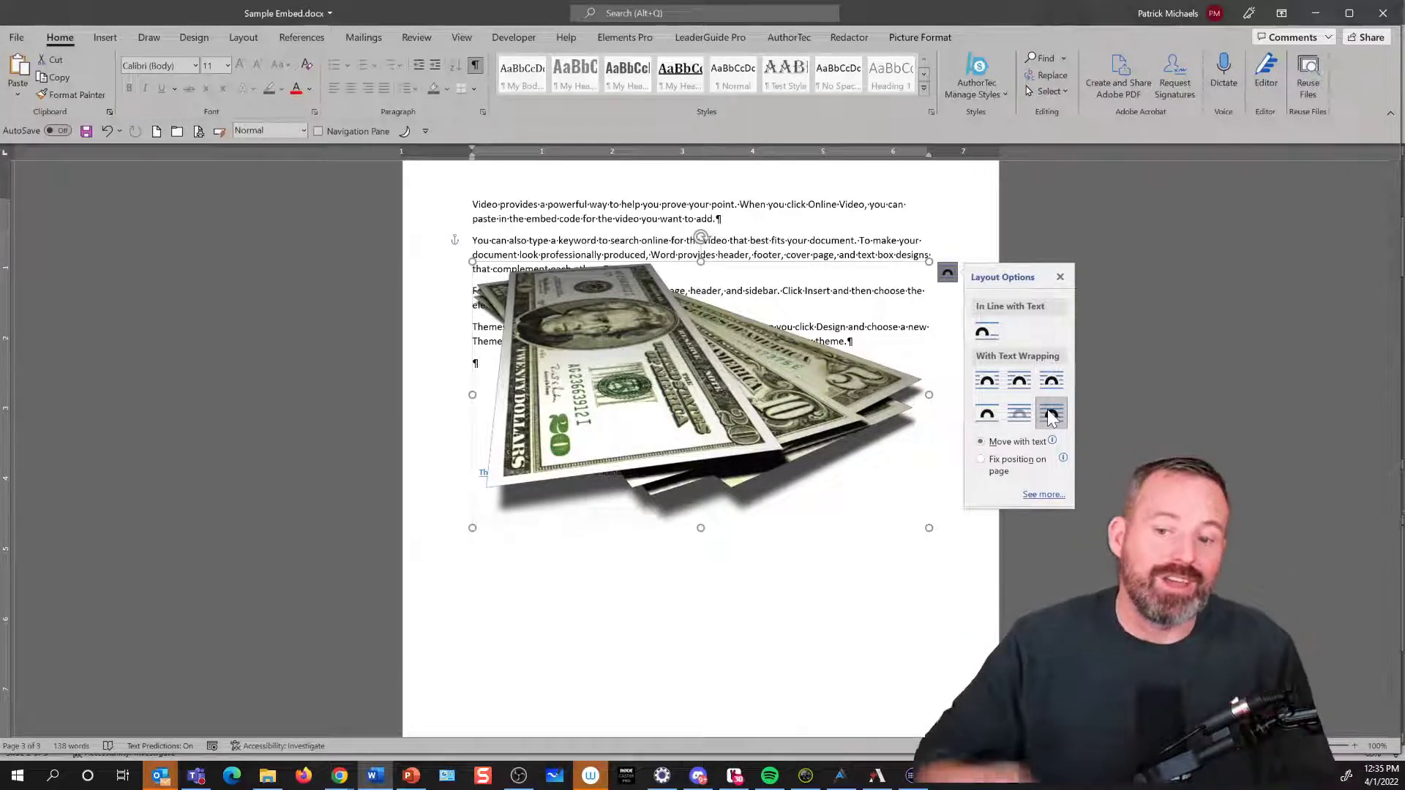
pyautogui.moveTo(736, 436); pyautogui.dragTo(791, 303)
pyautogui.scroll(5, 791, 303)
pyautogui.scroll(1, 700, 448)
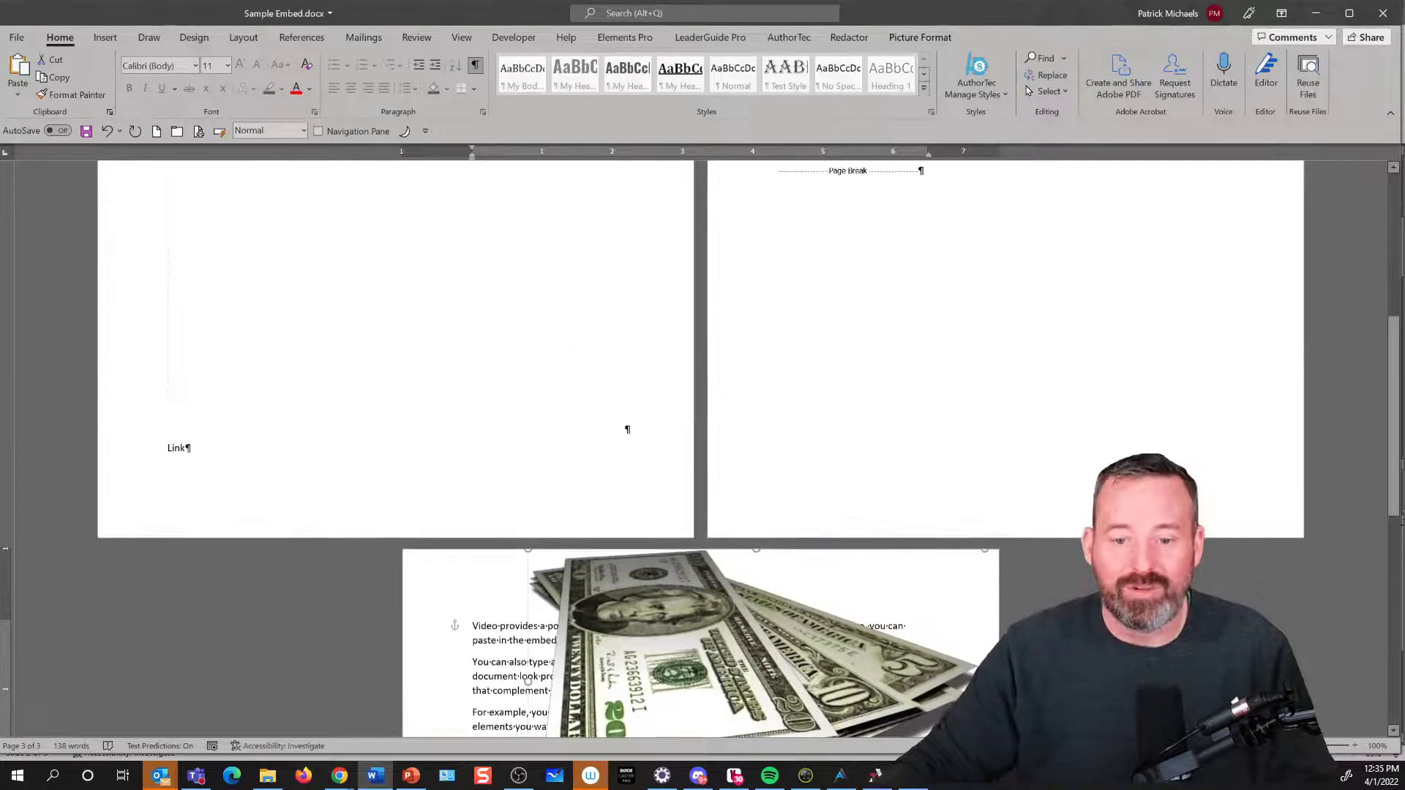
pyautogui.moveTo(708, 699); pyautogui.dragTo(392, 336)
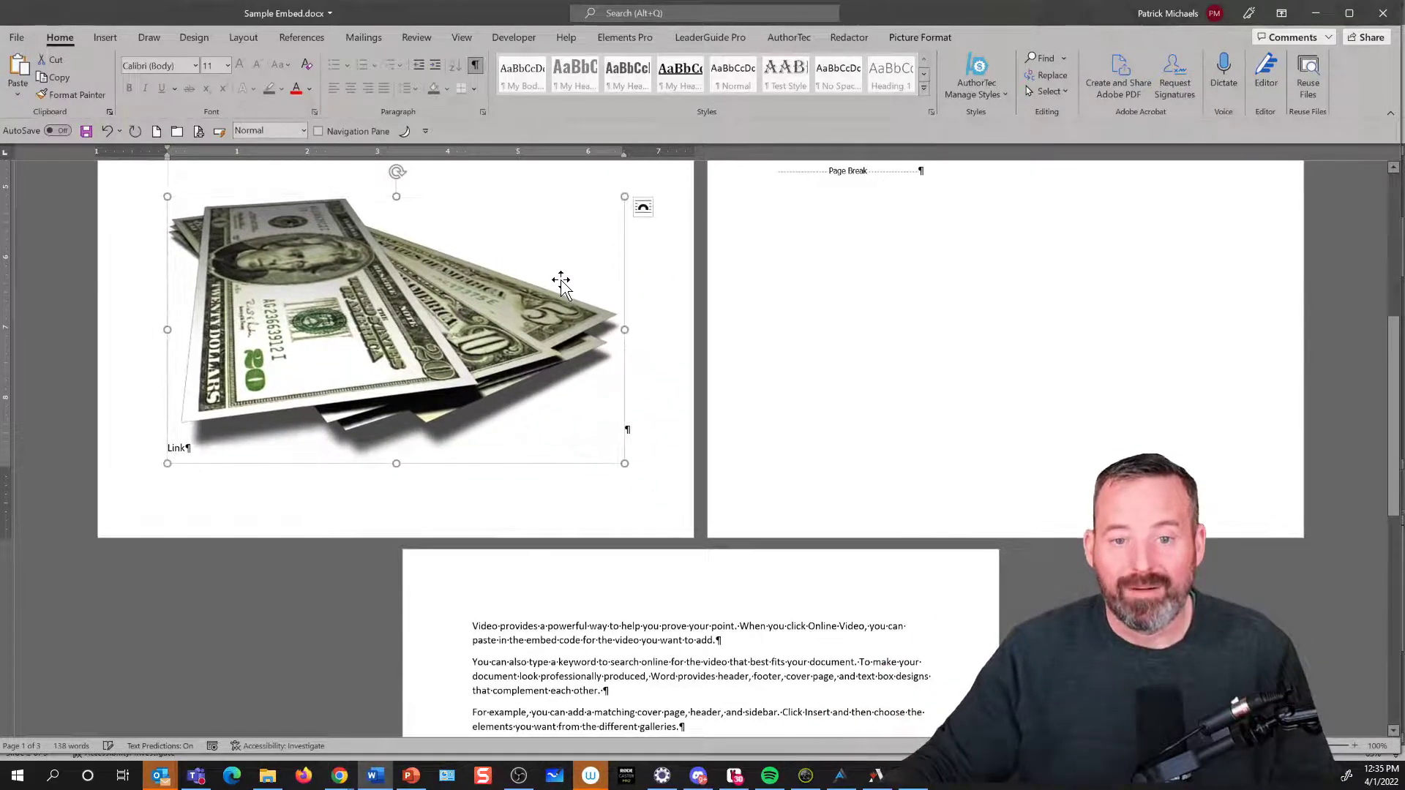
# Step: Review the money picture's text wrapping choices and bring up its preset page positions
pyautogui.click(640, 213)
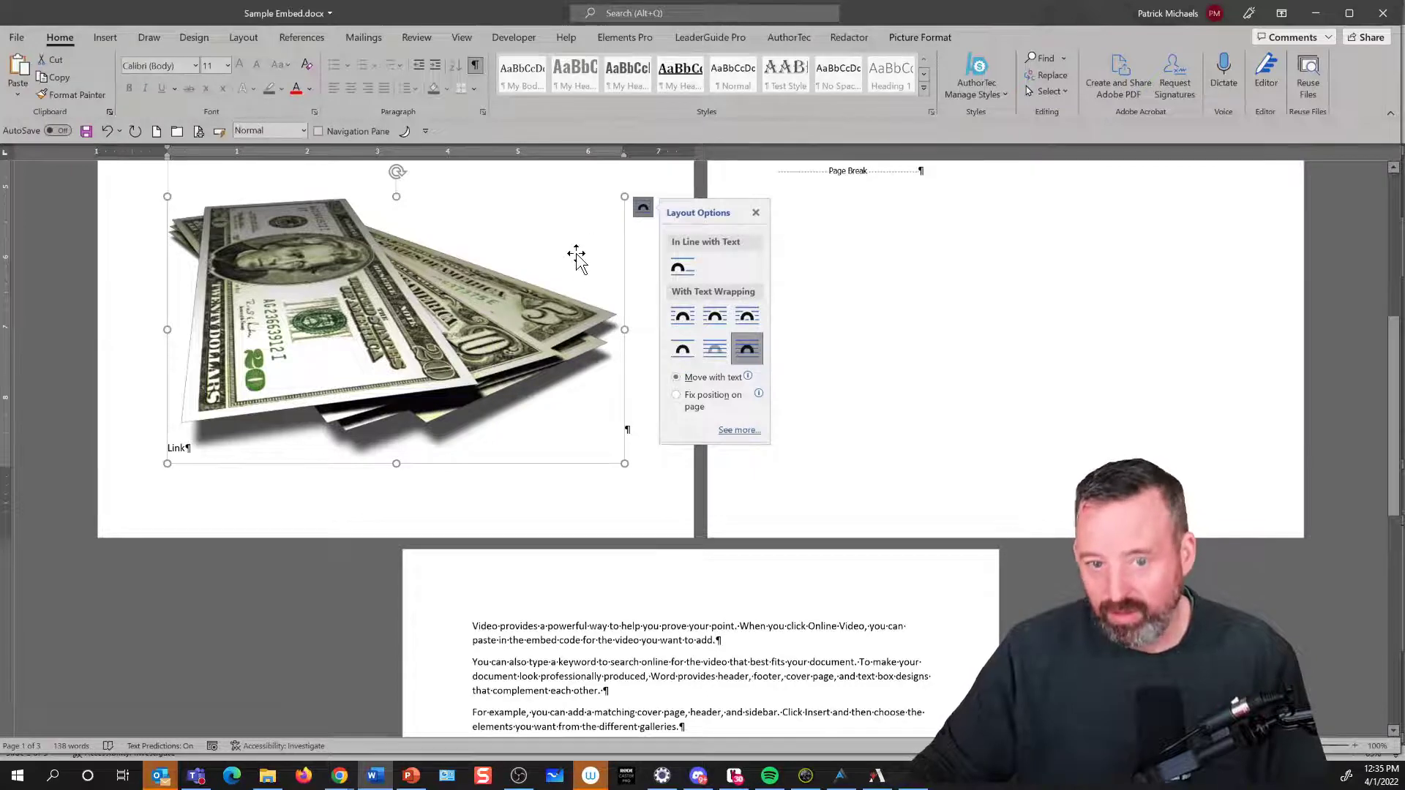
pyautogui.click(898, 42)
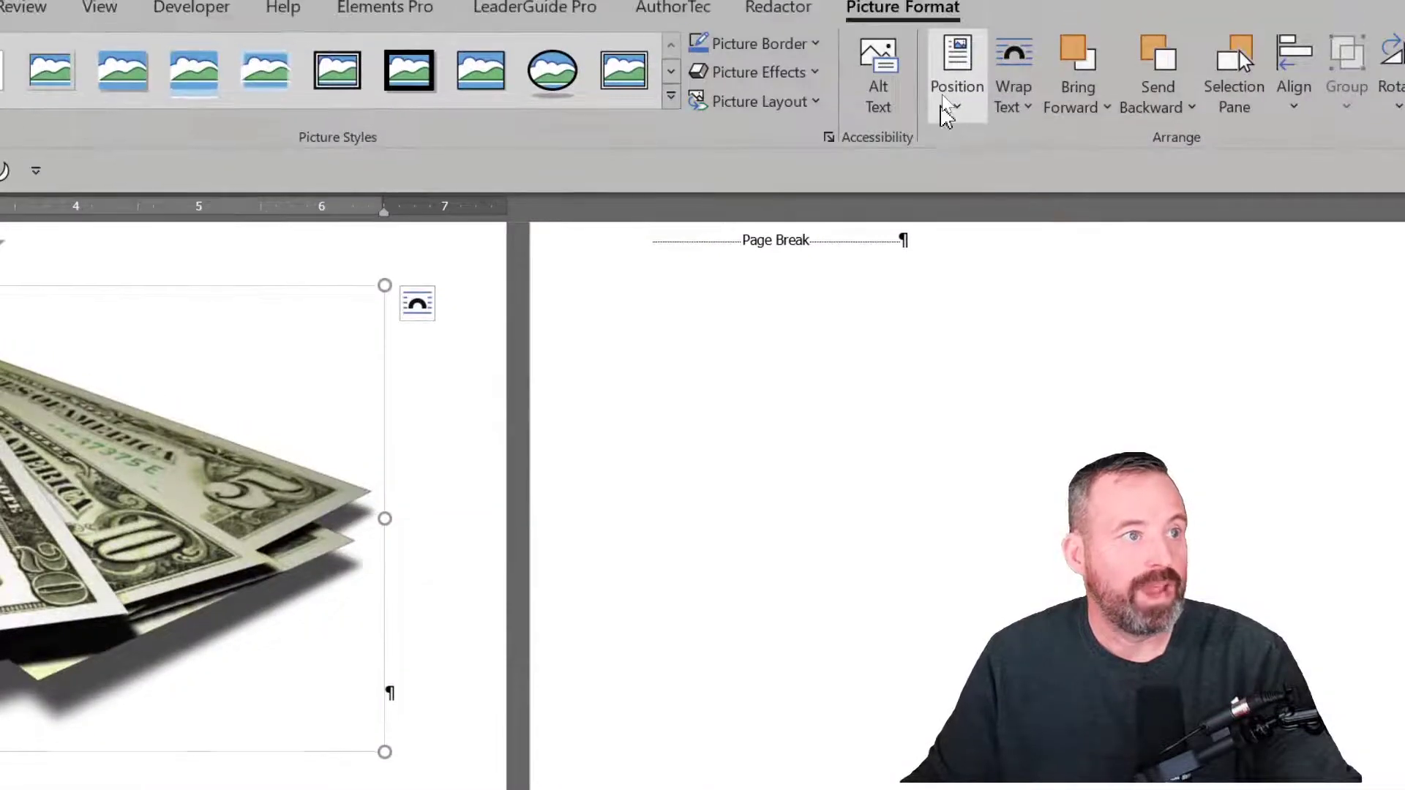
pyautogui.click(945, 98)
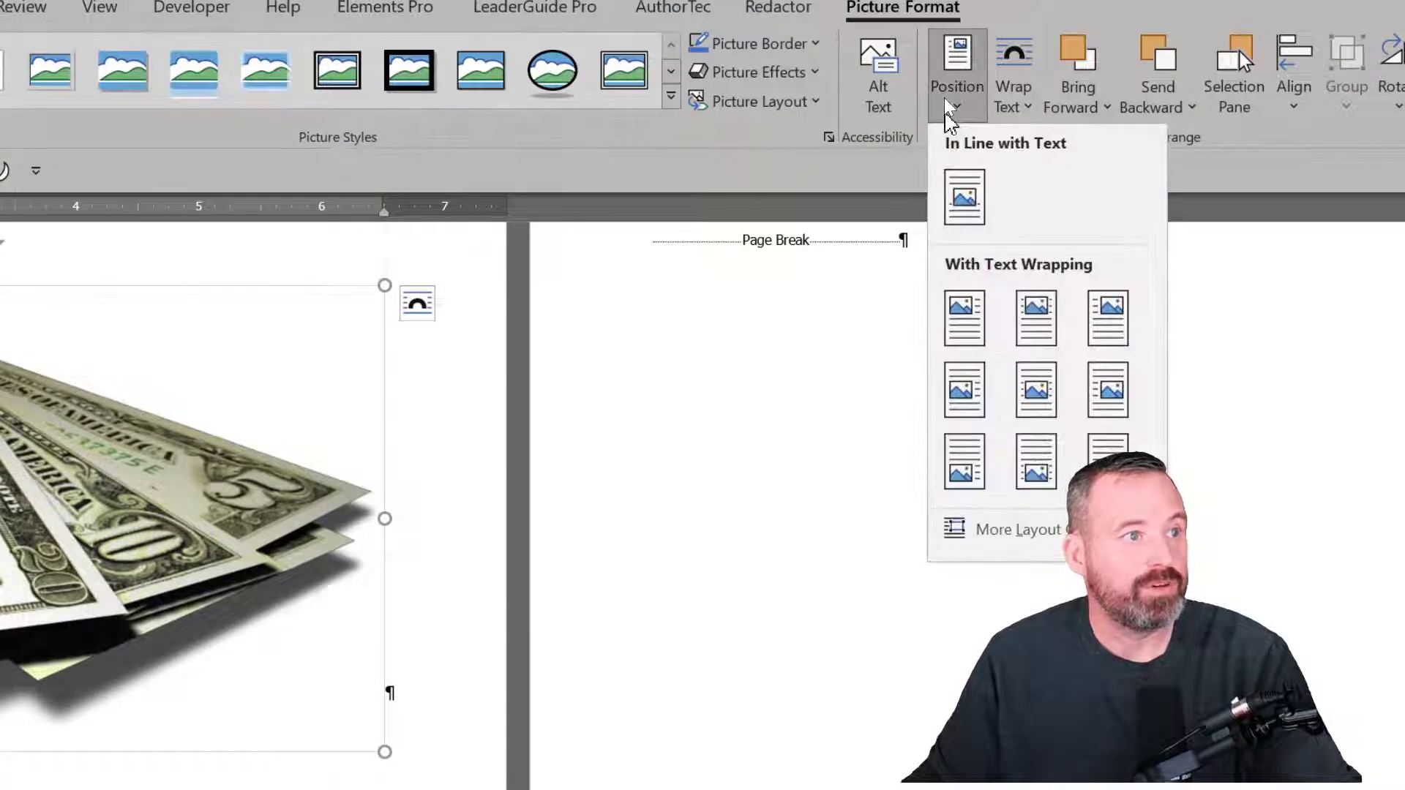